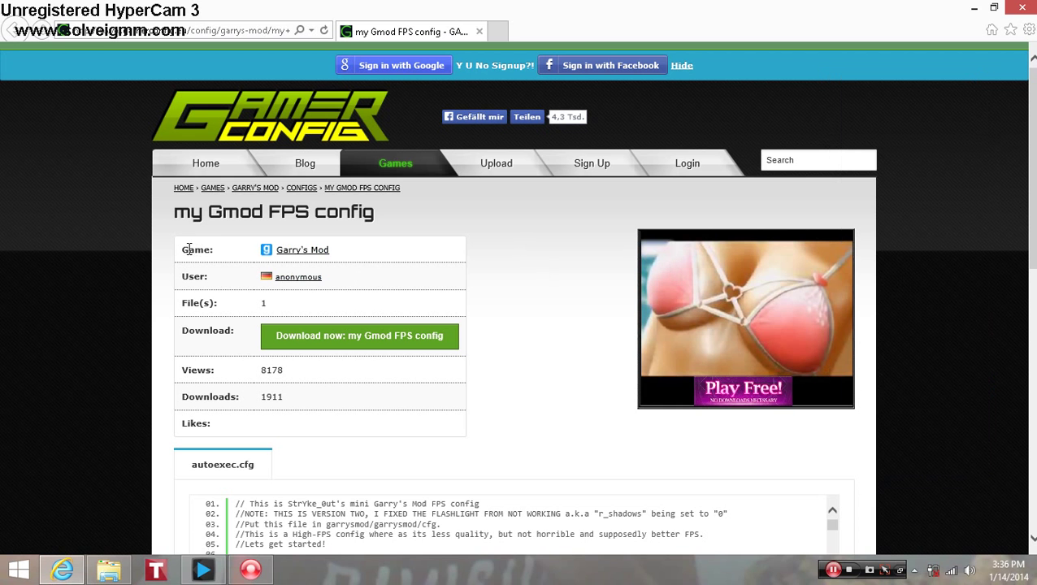
Look through the autoexec.cfg listing on the my Gmod FPS config page.
{"action": "scroll", "coordinate": [180, 254], "scroll_direction": "down", "scroll_amount": 3}
{"action": "scroll", "coordinate": [443, 301], "scroll_direction": "up", "scroll_amount": 3}
{"action": "scroll", "coordinate": [574, 439], "scroll_direction": "down", "scroll_amount": 2}
{"action": "scroll", "coordinate": [607, 442], "scroll_direction": "down", "scroll_amount": 2}
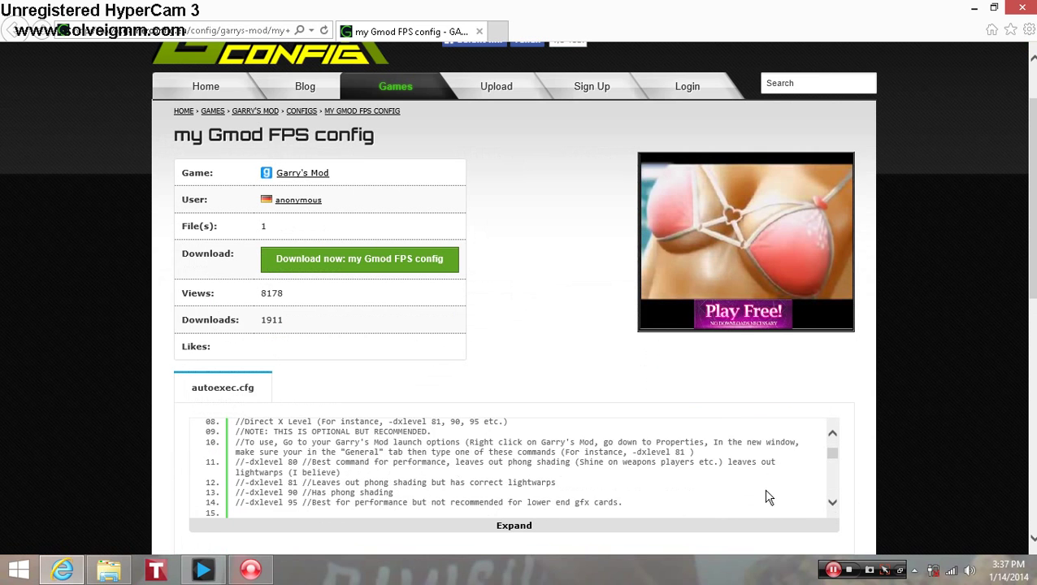
{"action": "scroll", "coordinate": [767, 496], "scroll_direction": "down", "scroll_amount": 10}
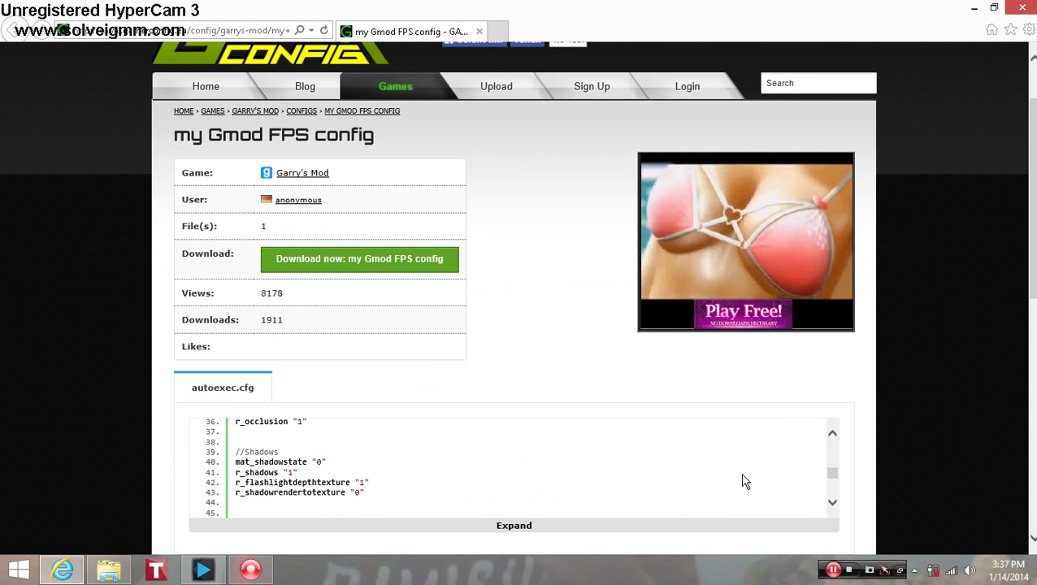
{"action": "scroll", "coordinate": [745, 482], "scroll_direction": "up", "scroll_amount": 12}
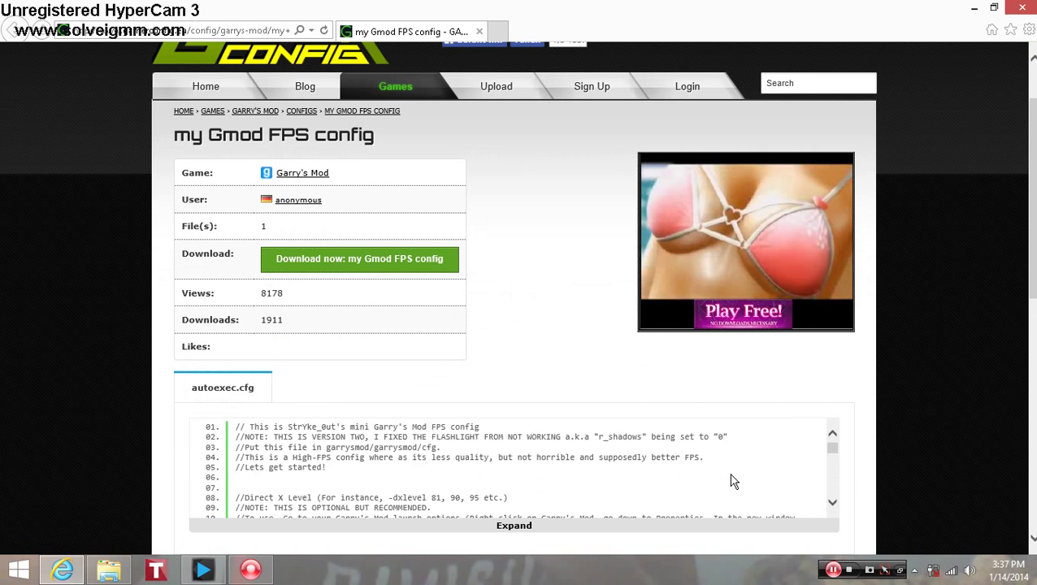
{"action": "scroll", "coordinate": [730, 481], "scroll_direction": "up", "scroll_amount": 1}
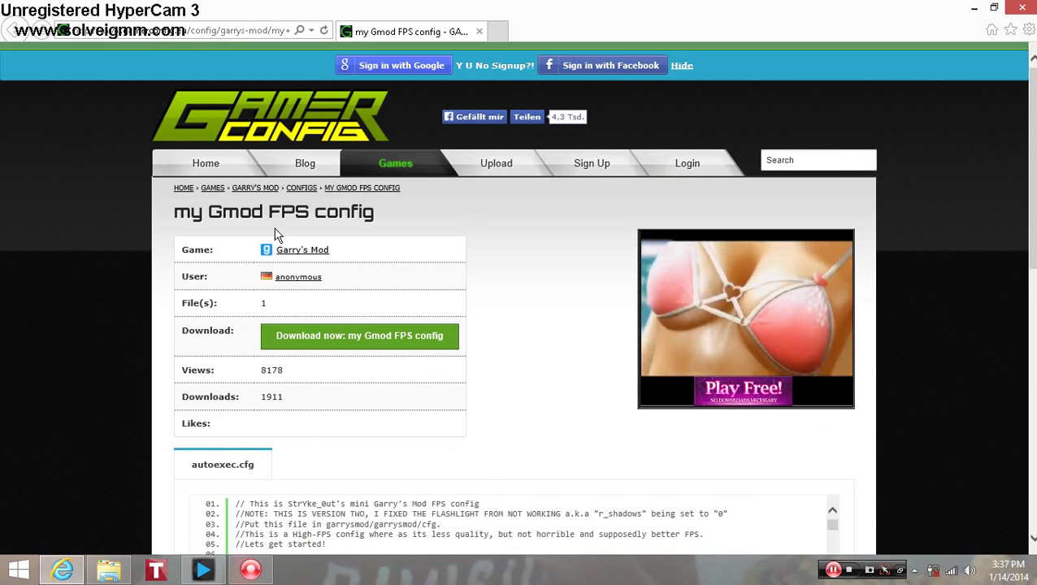
Download the my Gmod FPS config and save it to the Desktop as the zipped folder config.
{"action": "left_click", "coordinate": [264, 30]}
{"action": "left_click", "coordinate": [490, 379]}
{"action": "left_click", "coordinate": [418, 350]}
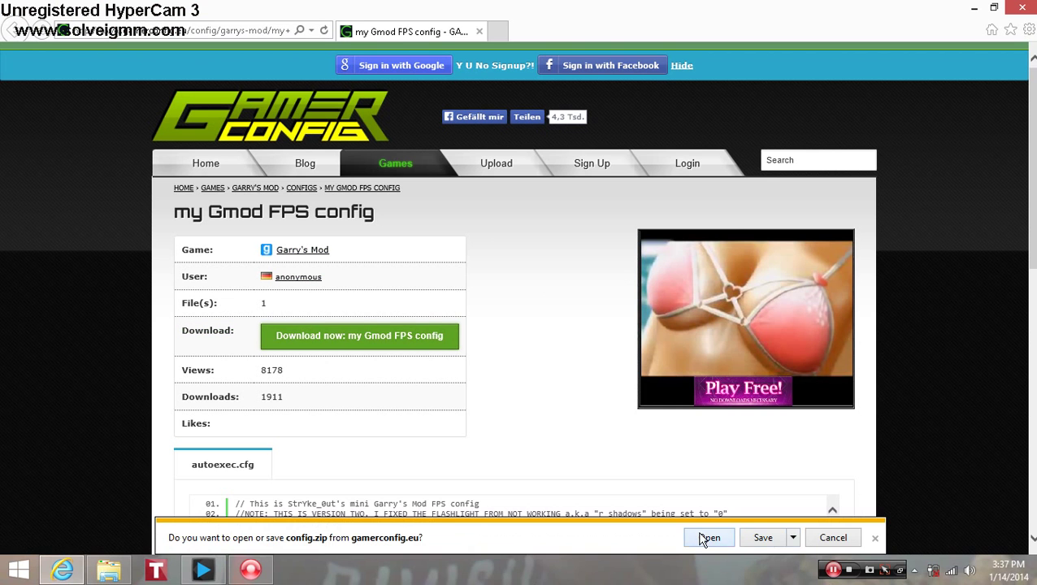
{"action": "left_click", "coordinate": [794, 540]}
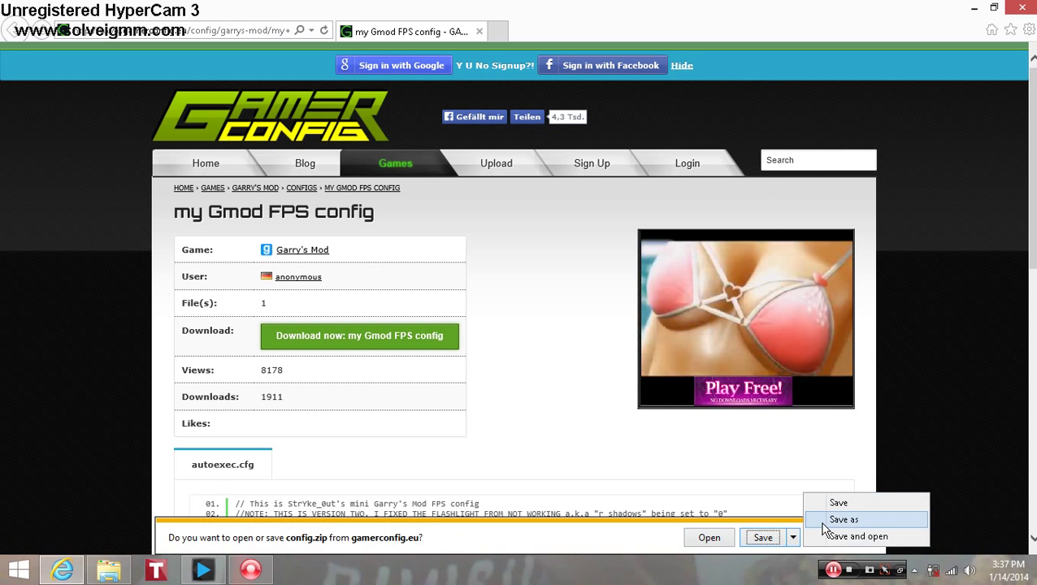
{"action": "left_click", "coordinate": [821, 520]}
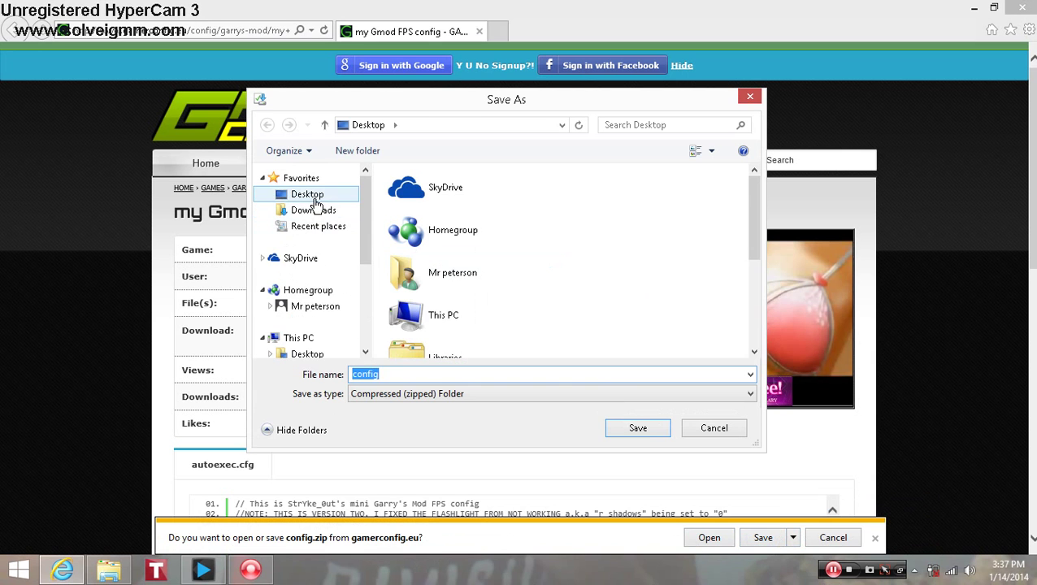
{"action": "left_click", "coordinate": [312, 197]}
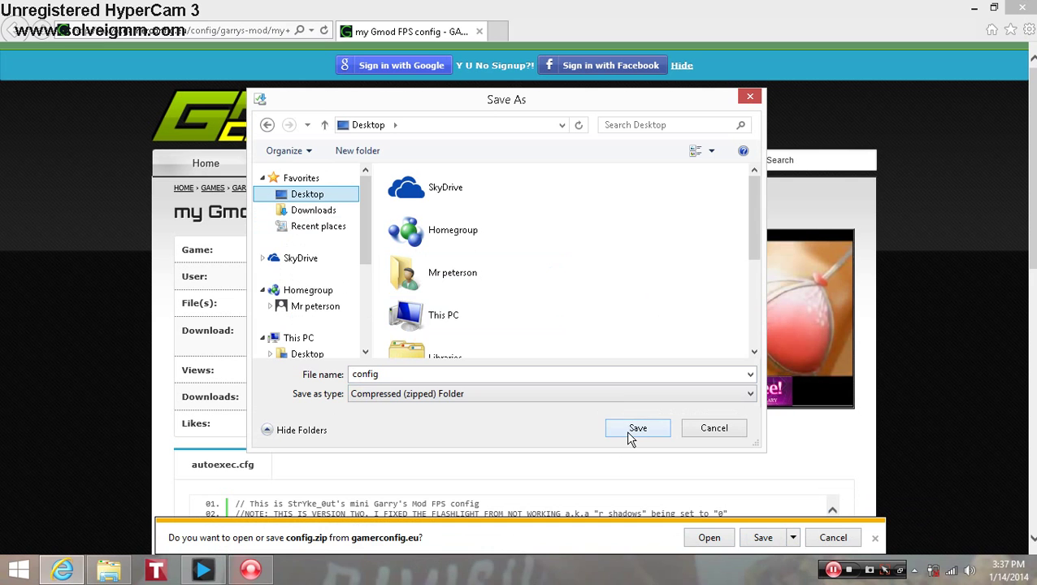
{"action": "left_click", "coordinate": [635, 429]}
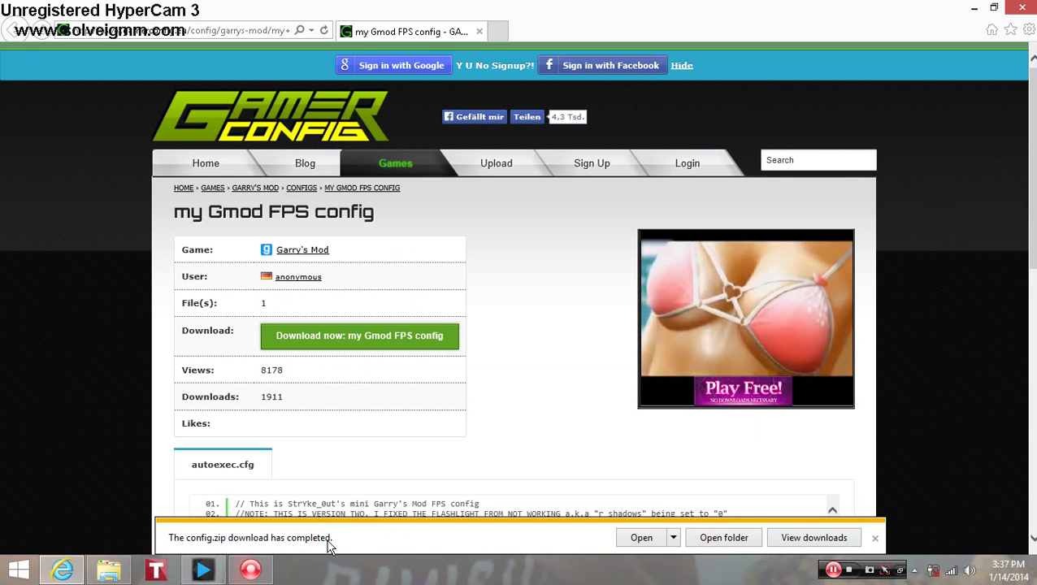
{"action": "left_click", "coordinate": [876, 539]}
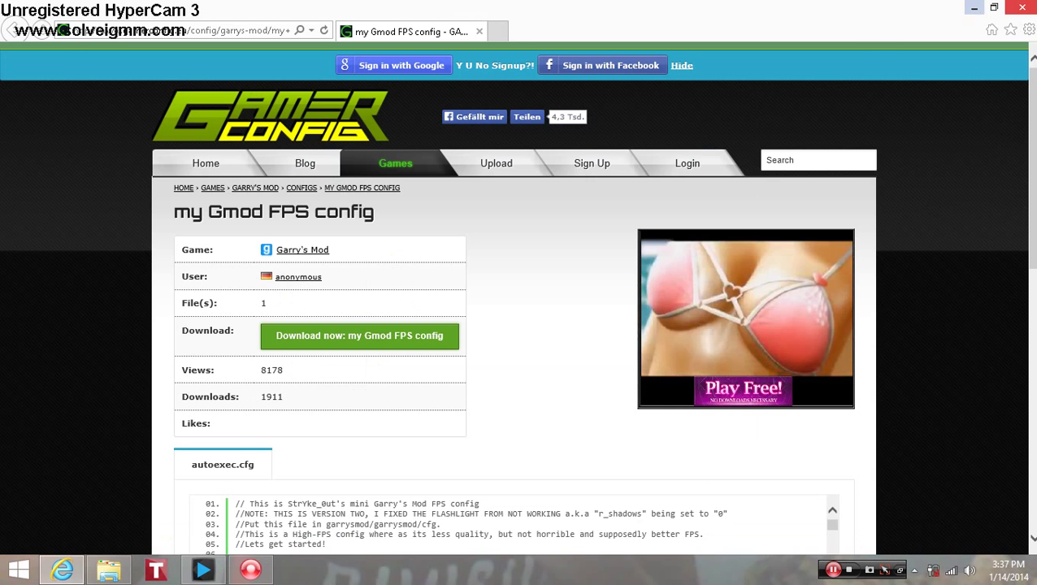
Close the browser and move the downloaded config zip to the middle of the desktop.
{"action": "left_click", "coordinate": [1025, 12]}
{"action": "left_click_drag", "start_coordinate": [479, 174], "coordinate": [295, 508]}
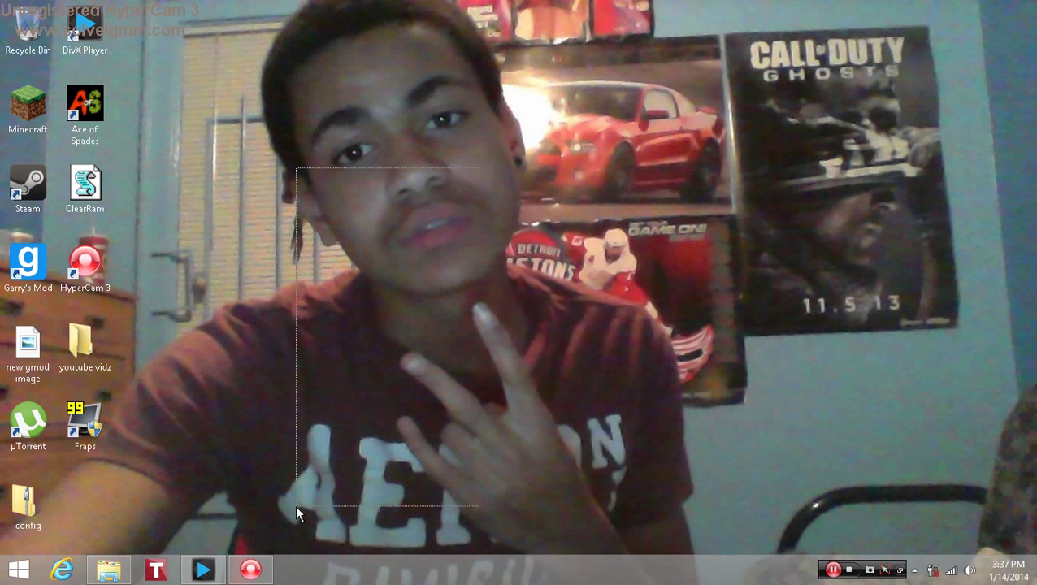
{"action": "left_click_drag", "start_coordinate": [24, 504], "coordinate": [609, 195]}
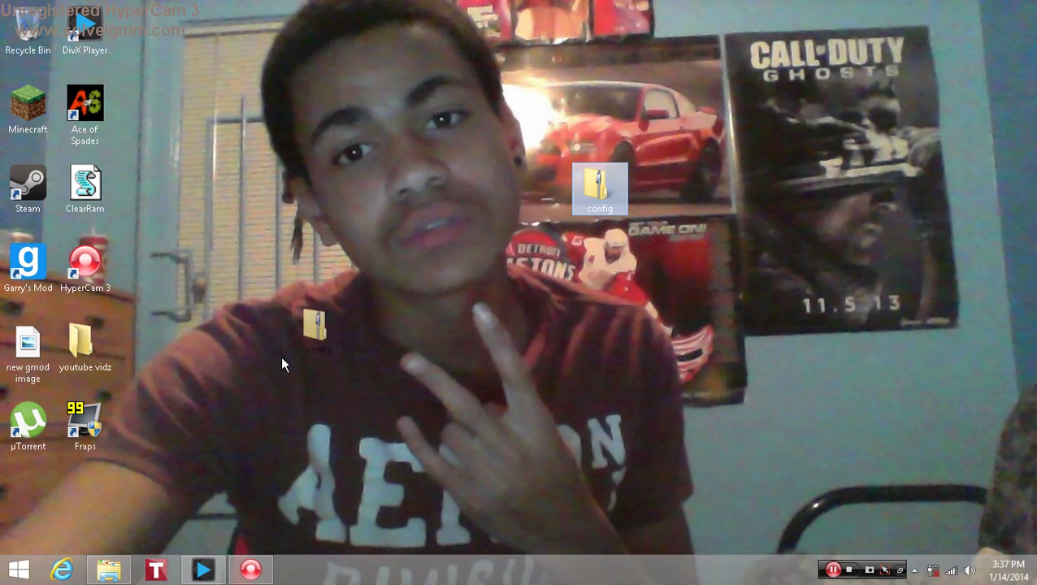
{"action": "left_click_drag", "start_coordinate": [100, 510], "coordinate": [485, 199]}
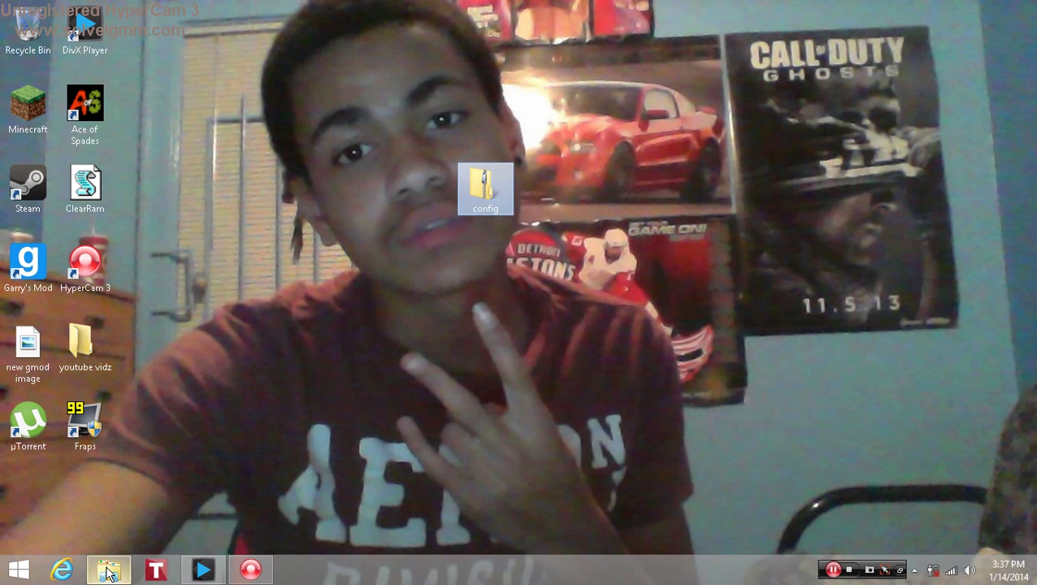
Bring up the open youtube vidz folder window and close it.
{"action": "mouse_move", "coordinate": [109, 572]}
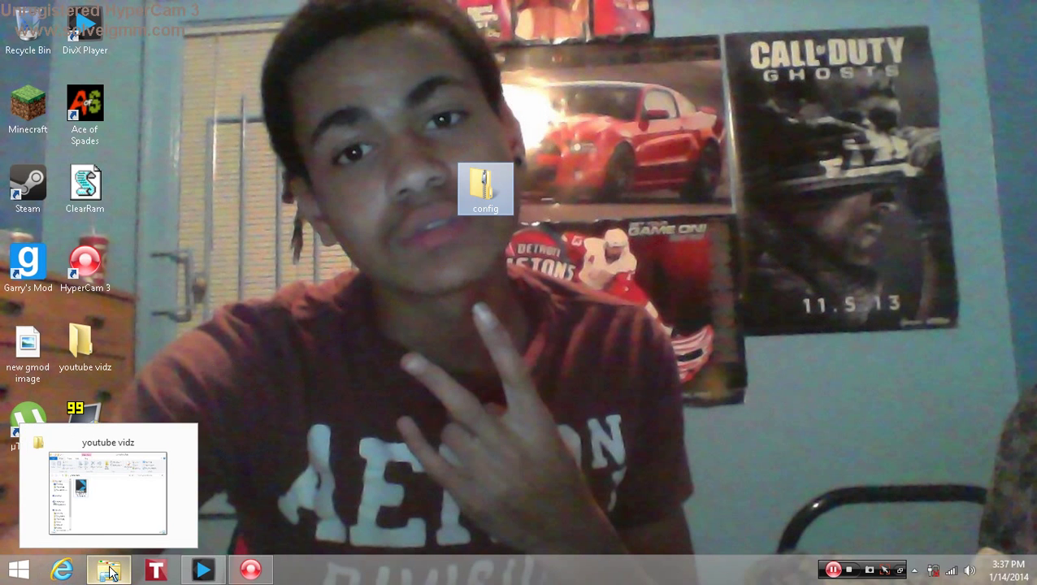
{"action": "left_click", "coordinate": [103, 510]}
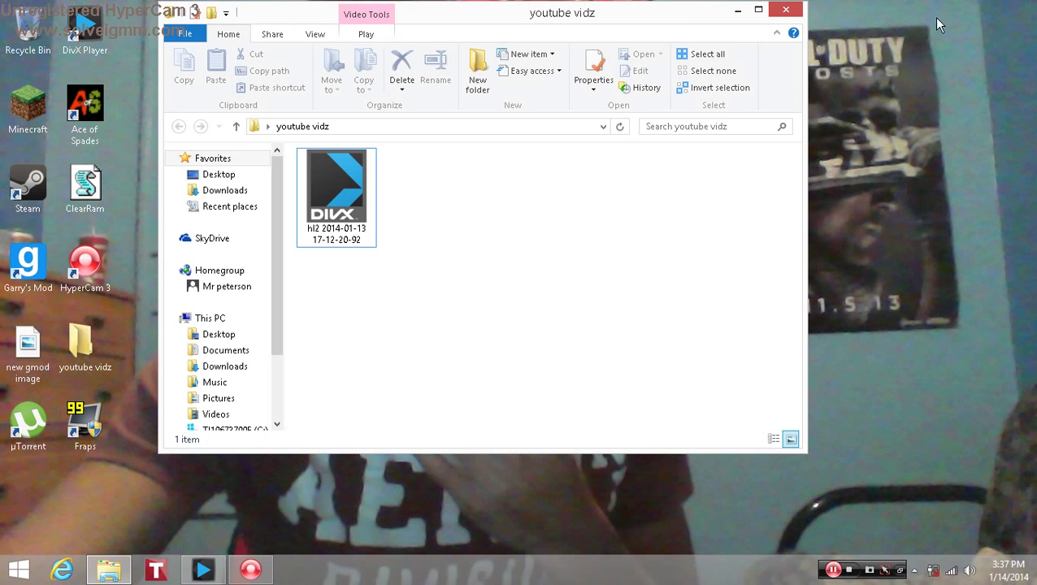
{"action": "left_click", "coordinate": [786, 10]}
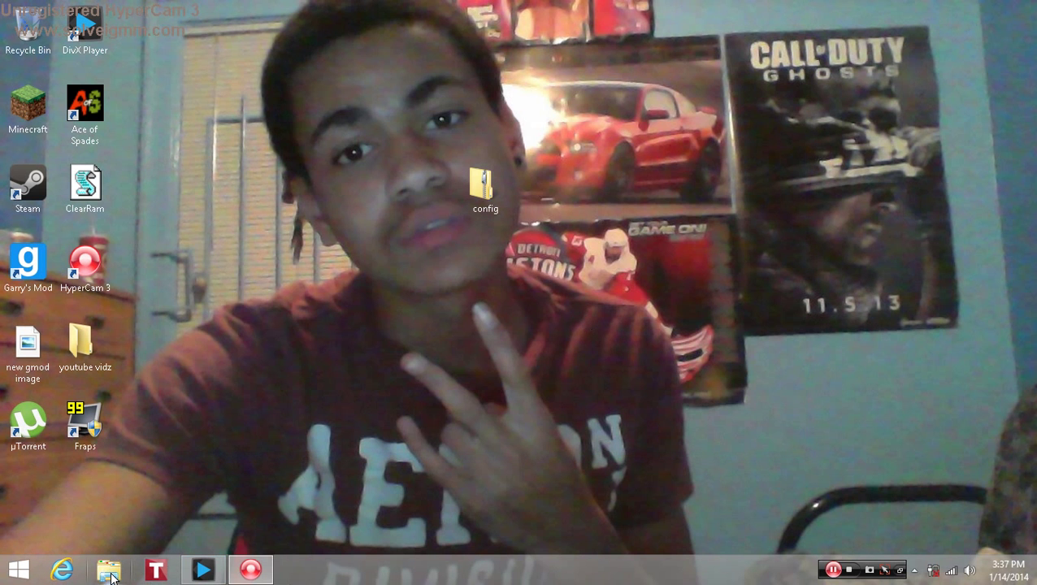
Open a new File Explorer window and go to Program Files (x86) on the C: drive.
{"action": "key", "text": "super+e"}
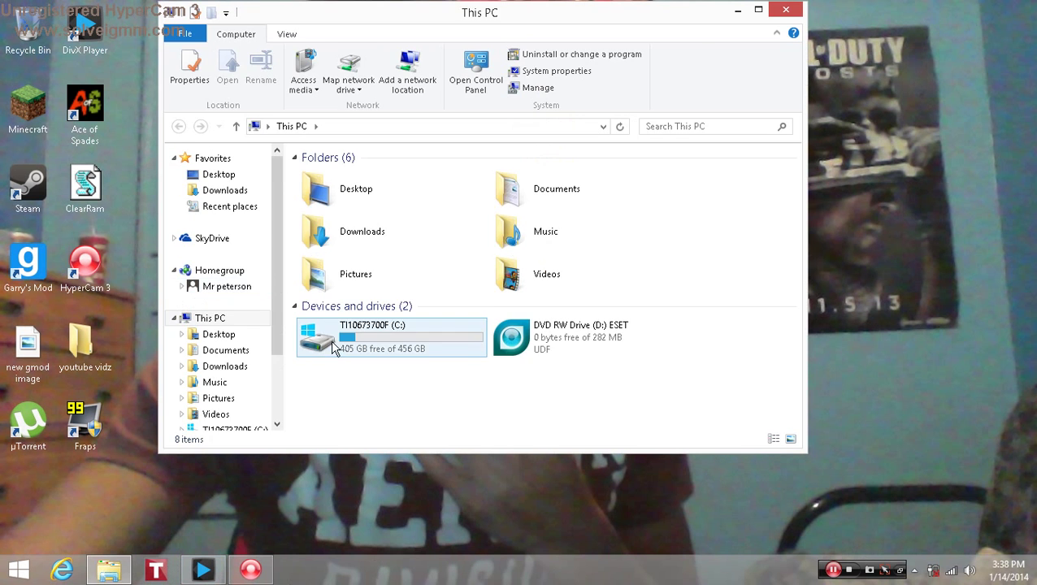
{"action": "double_click", "coordinate": [337, 340]}
{"action": "left_click", "coordinate": [348, 210]}
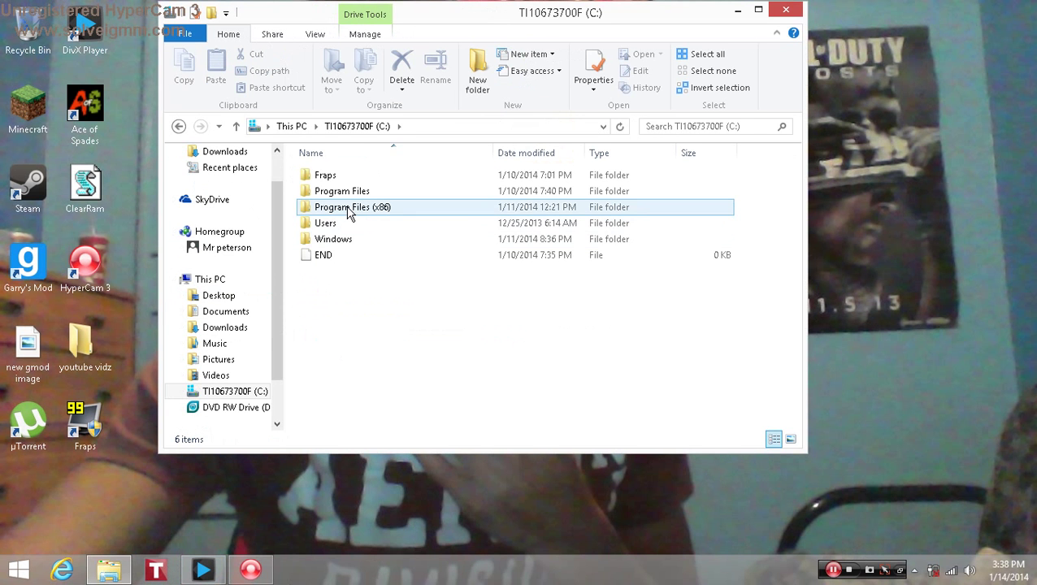
{"action": "left_click", "coordinate": [344, 191]}
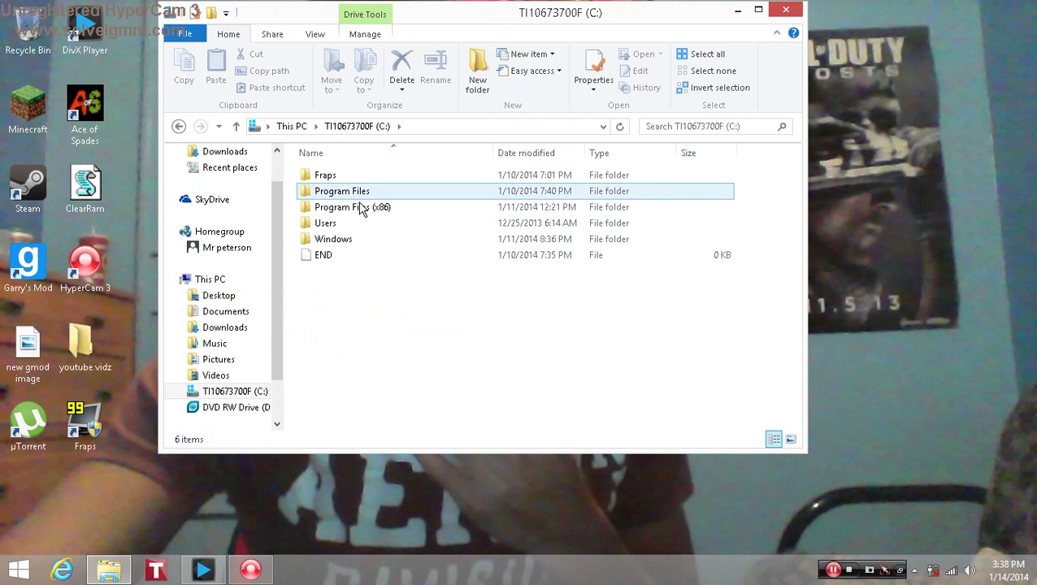
{"action": "left_click", "coordinate": [371, 210]}
{"action": "left_click", "coordinate": [379, 219]}
{"action": "left_click", "coordinate": [410, 213]}
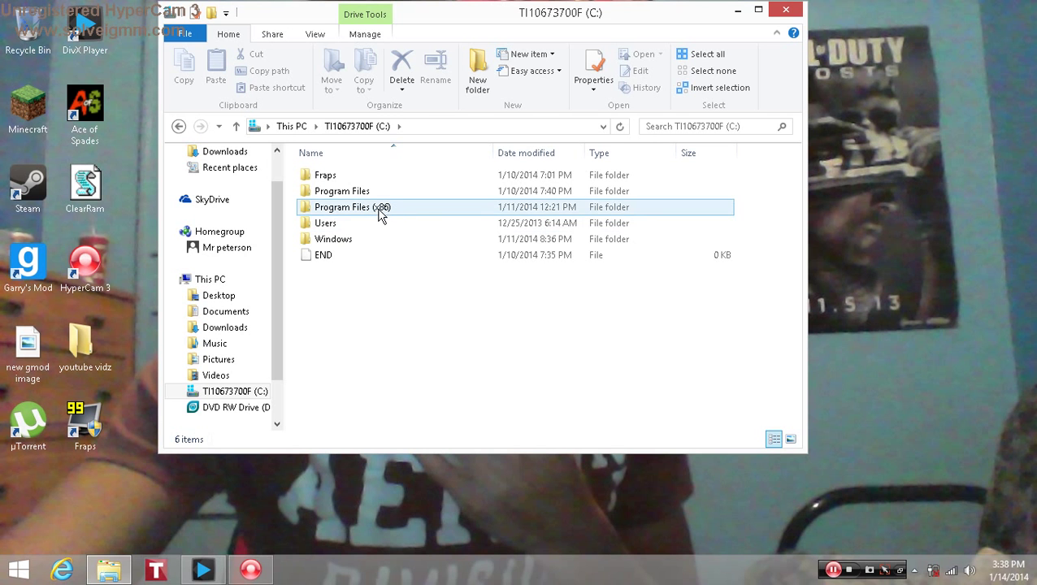
{"action": "left_click", "coordinate": [358, 192]}
{"action": "left_click", "coordinate": [429, 210]}
{"action": "left_click", "coordinate": [369, 192]}
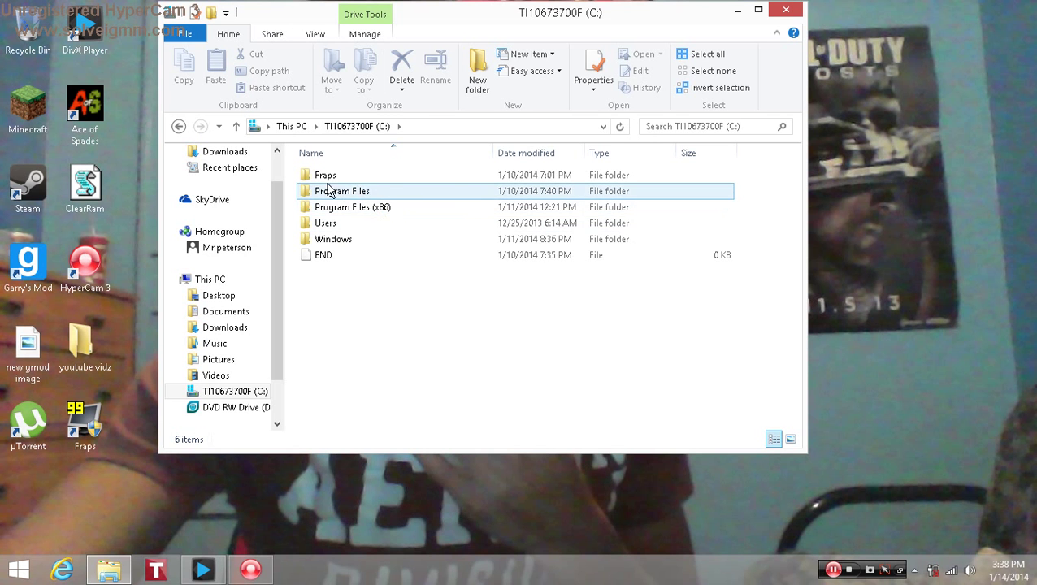
{"action": "left_click", "coordinate": [457, 209]}
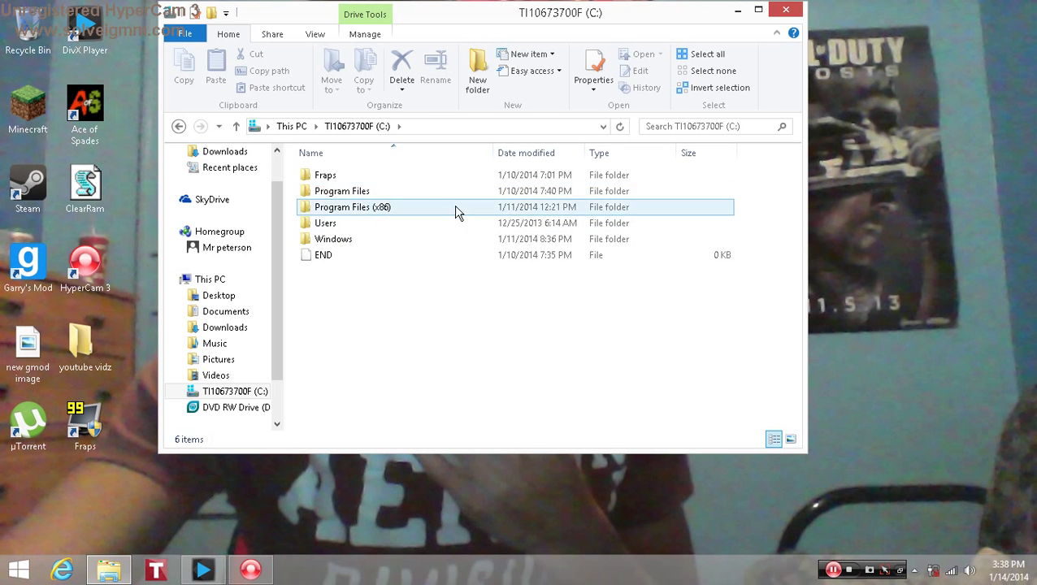
{"action": "double_click", "coordinate": [372, 209]}
Open the Steam folder and go into its SteamApps subfolder.
{"action": "scroll", "coordinate": [394, 240], "scroll_direction": "down", "scroll_amount": 6}
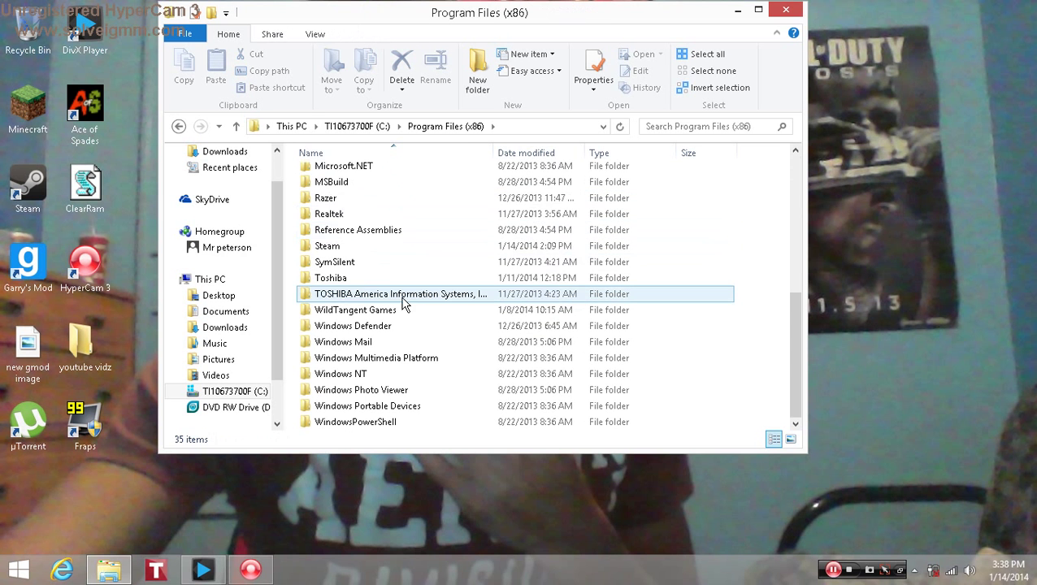
{"action": "scroll", "coordinate": [390, 291], "scroll_direction": "up", "scroll_amount": 2}
{"action": "scroll", "coordinate": [389, 289], "scroll_direction": "down", "scroll_amount": 2}
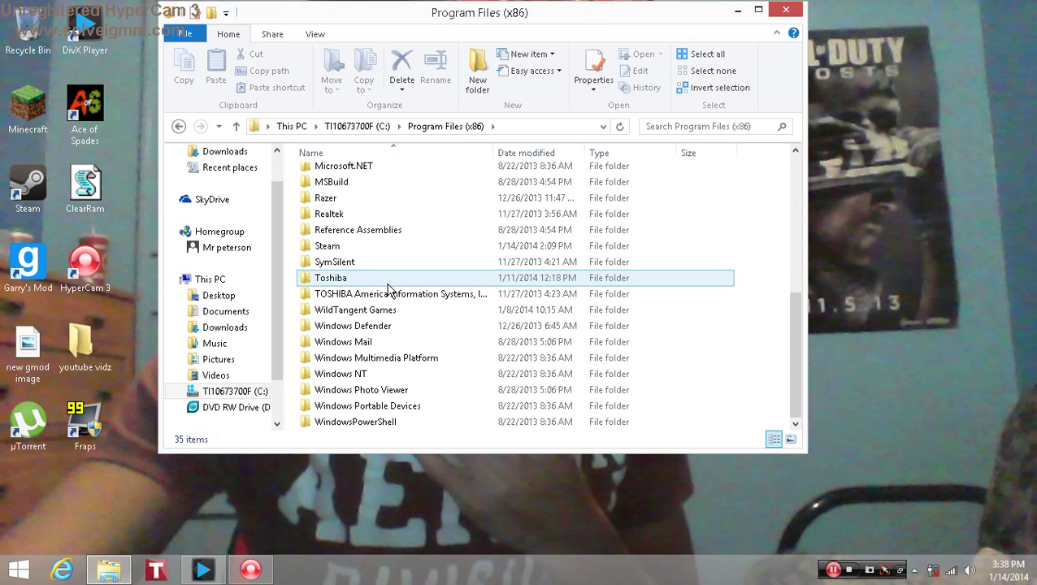
{"action": "double_click", "coordinate": [345, 248]}
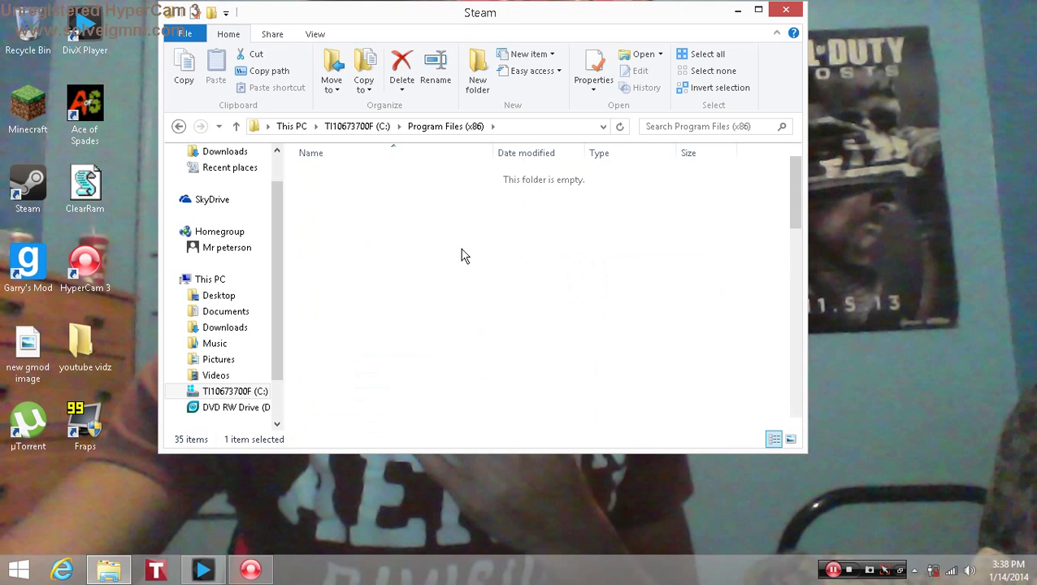
{"action": "scroll", "coordinate": [382, 269], "scroll_direction": "down", "scroll_amount": 2}
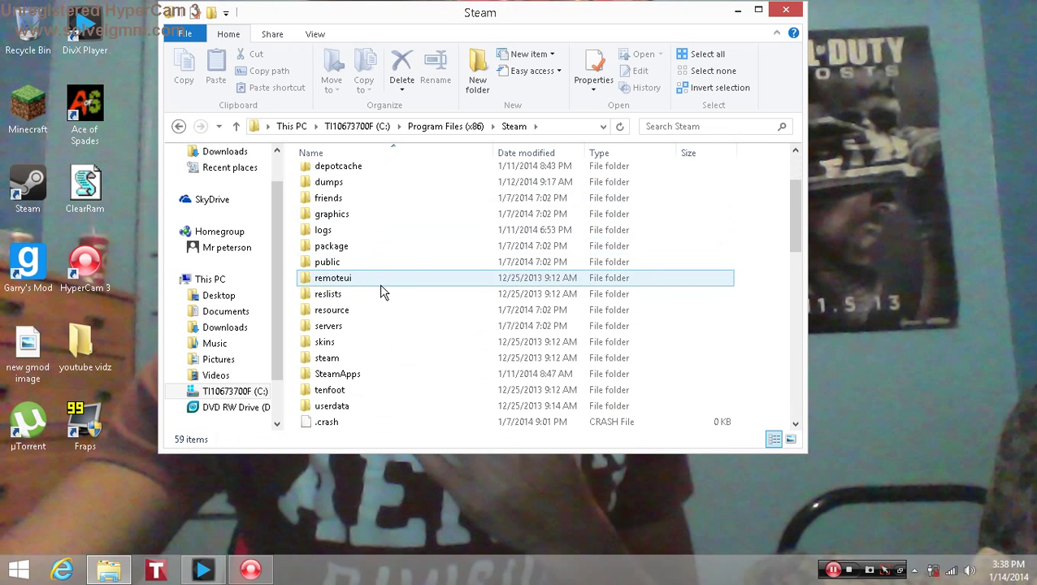
{"action": "double_click", "coordinate": [370, 376]}
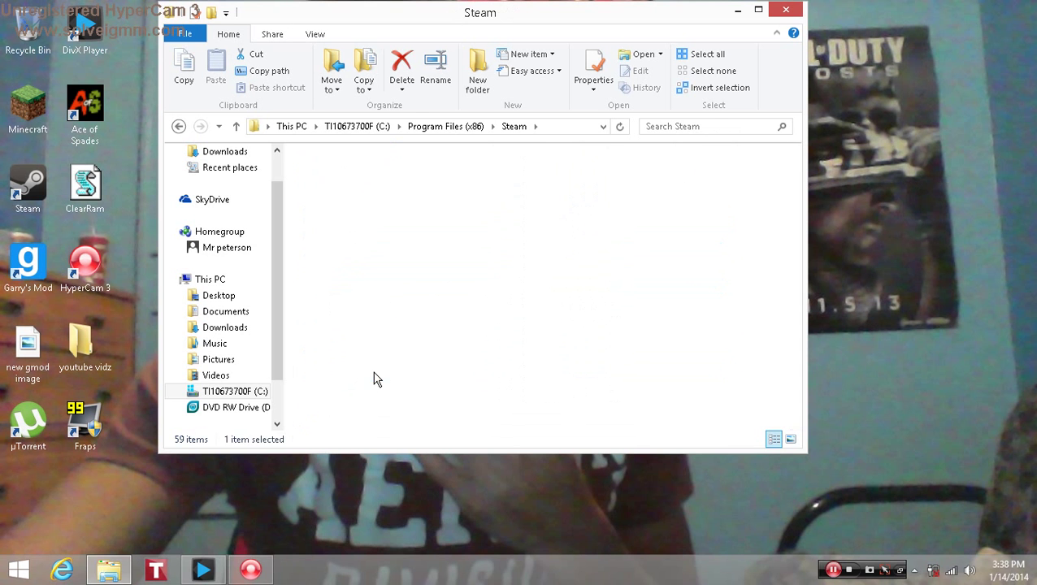
From SteamApps, go through common, GarrysMod and garrysmod to open the cfg folder.
{"action": "double_click", "coordinate": [348, 178]}
{"action": "double_click", "coordinate": [353, 192]}
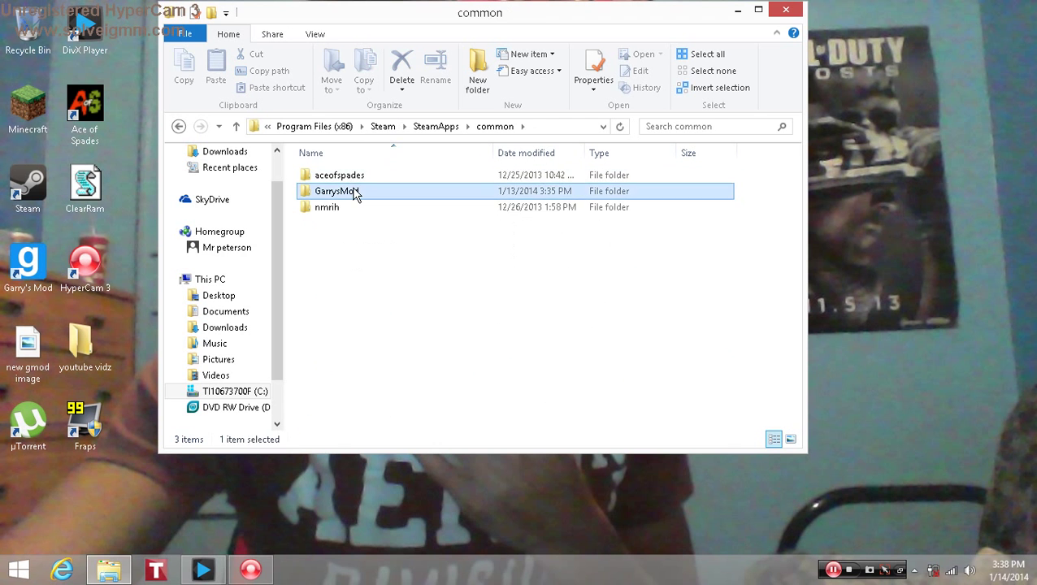
{"action": "double_click", "coordinate": [355, 194]}
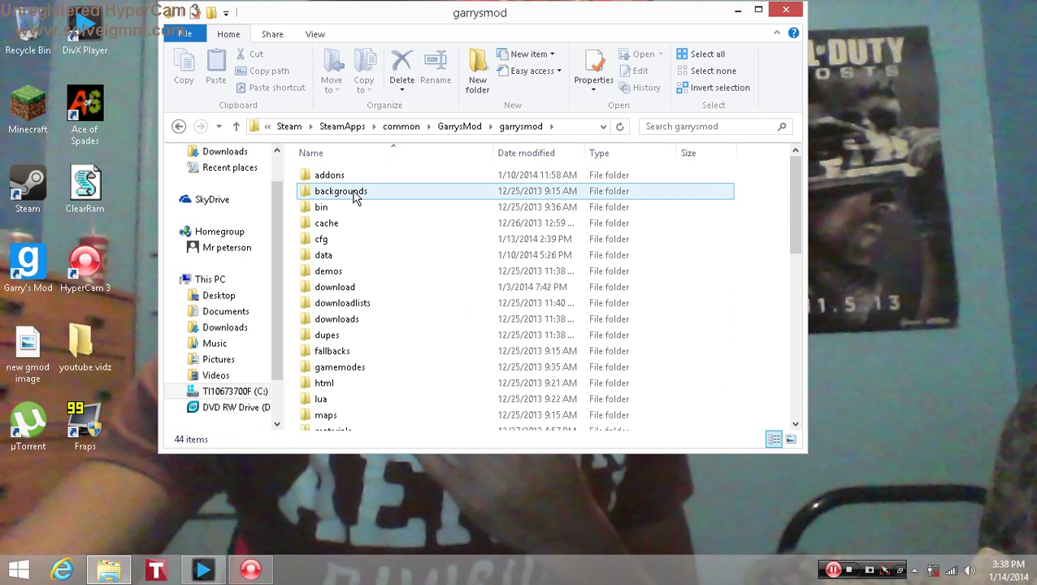
{"action": "left_click", "coordinate": [362, 260]}
{"action": "double_click", "coordinate": [358, 238]}
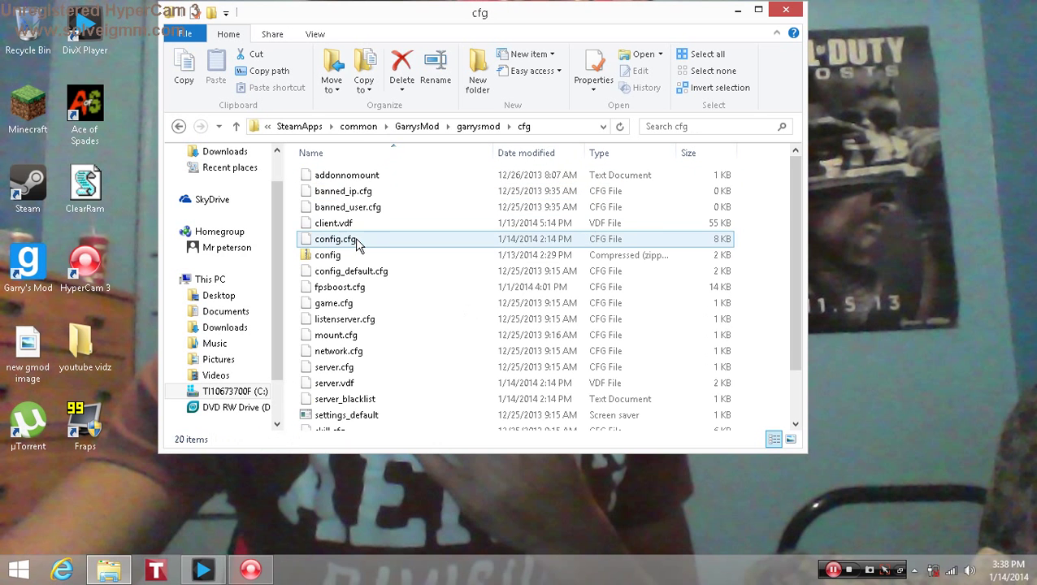
Point out the existing config zip in the cfg folder and close the folder window.
{"action": "left_click_drag", "start_coordinate": [347, 21], "coordinate": [482, 42]}
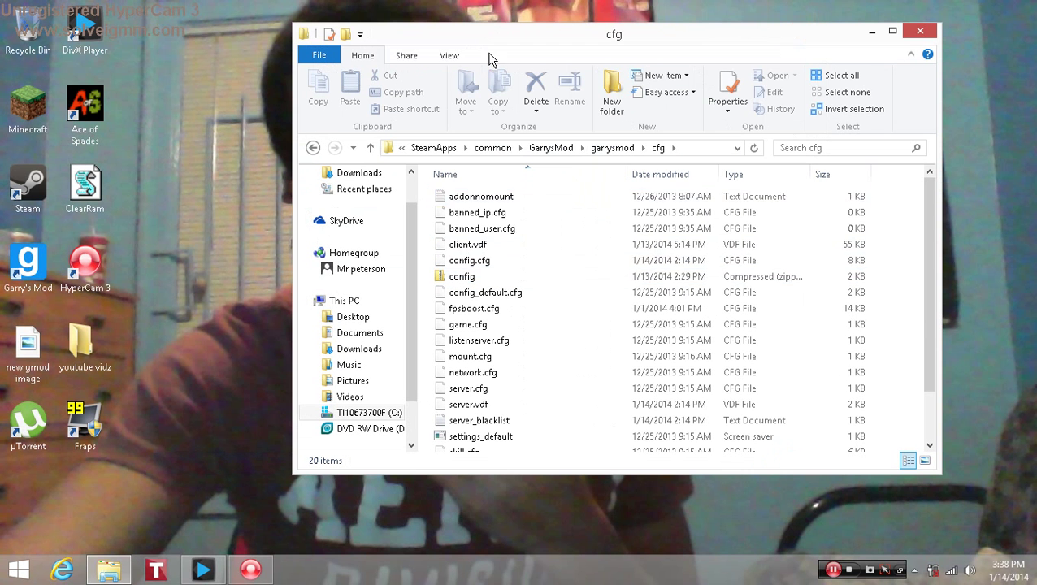
{"action": "left_click", "coordinate": [476, 280]}
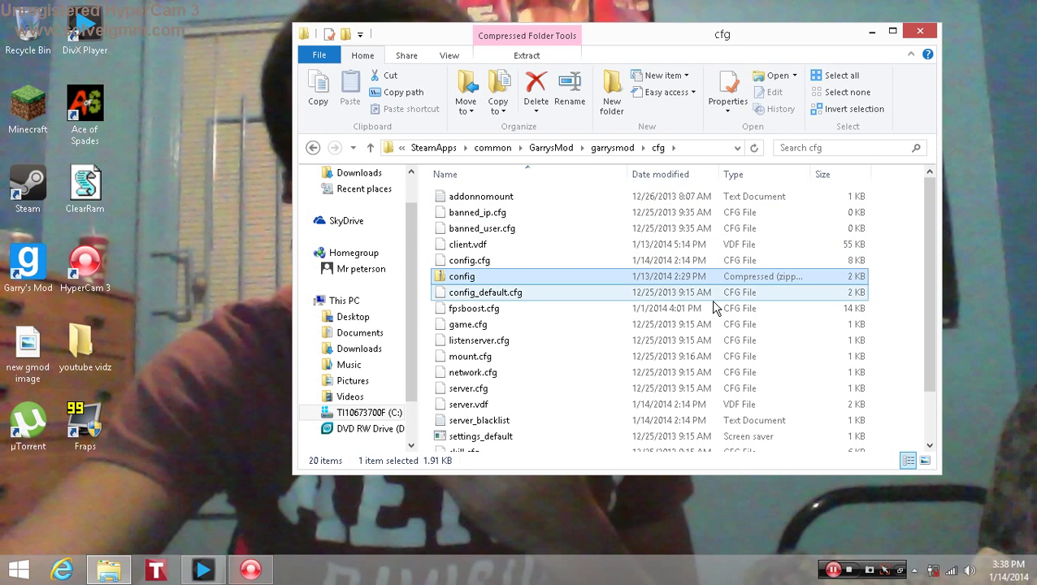
{"action": "left_click", "coordinate": [925, 39]}
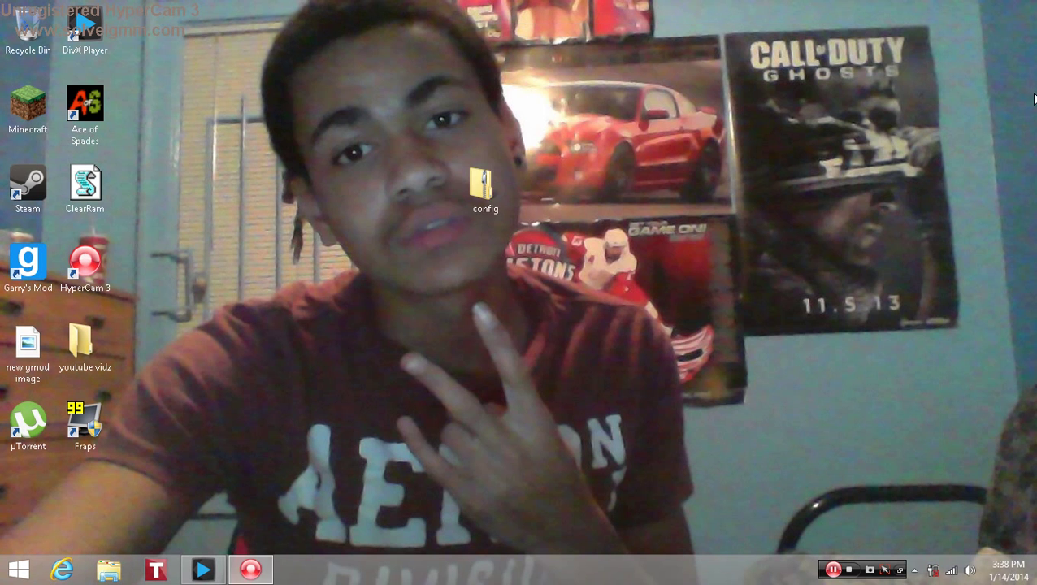
Move the desktop copy of the config zip to the Recycle Bin and empty the bin permanently.
{"action": "left_click_drag", "start_coordinate": [935, 95], "coordinate": [299, 324]}
{"action": "left_click_drag", "start_coordinate": [447, 185], "coordinate": [29, 25]}
{"action": "right_click", "coordinate": [30, 22]}
{"action": "left_click", "coordinate": [89, 48]}
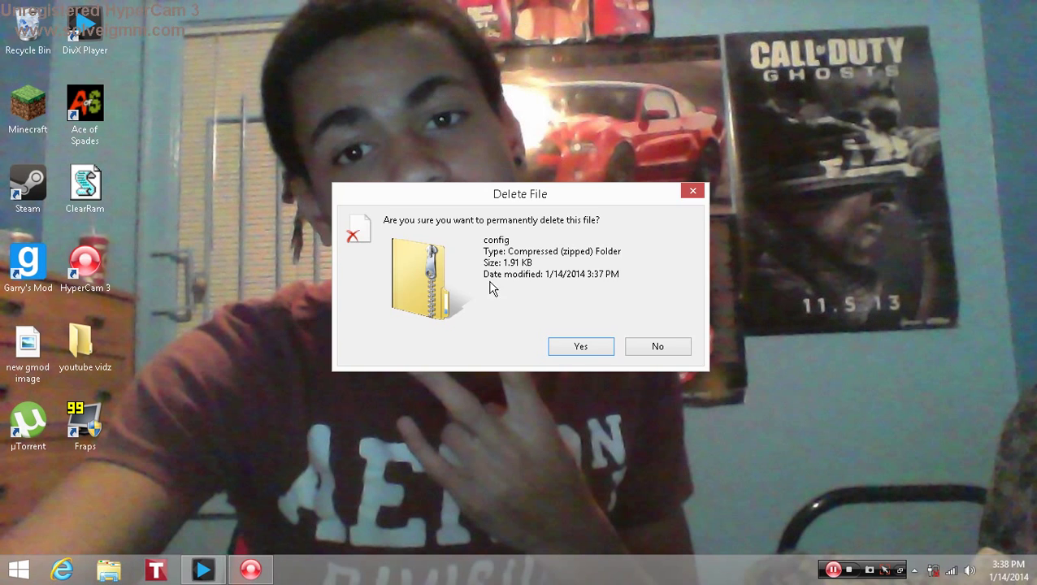
{"action": "left_click", "coordinate": [577, 346]}
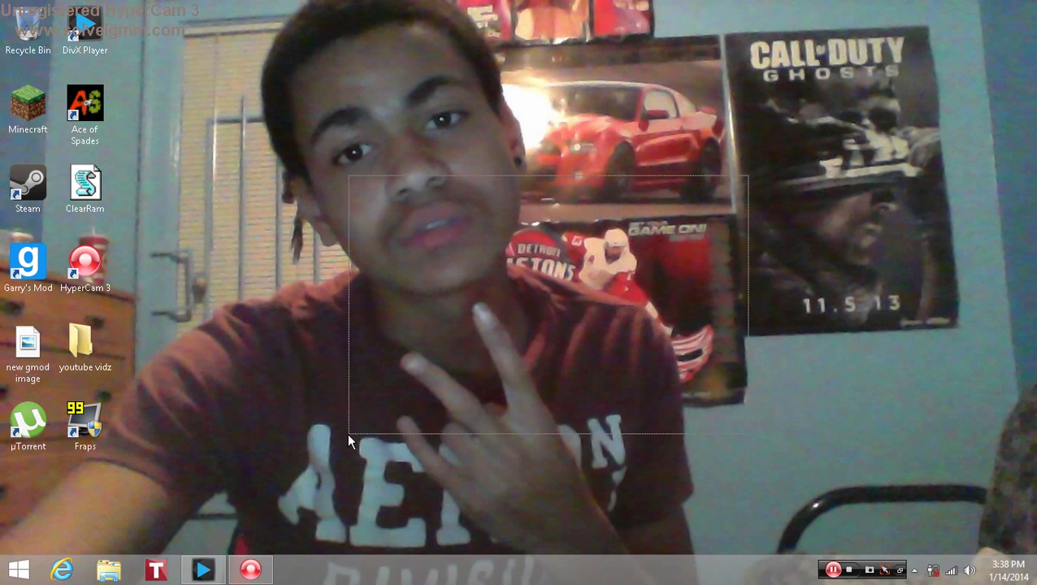
Switch to Garry's Mod, reposition its window and open the advanced video settings from the game options.
{"action": "left_click_drag", "start_coordinate": [264, 424], "coordinate": [524, 11]}
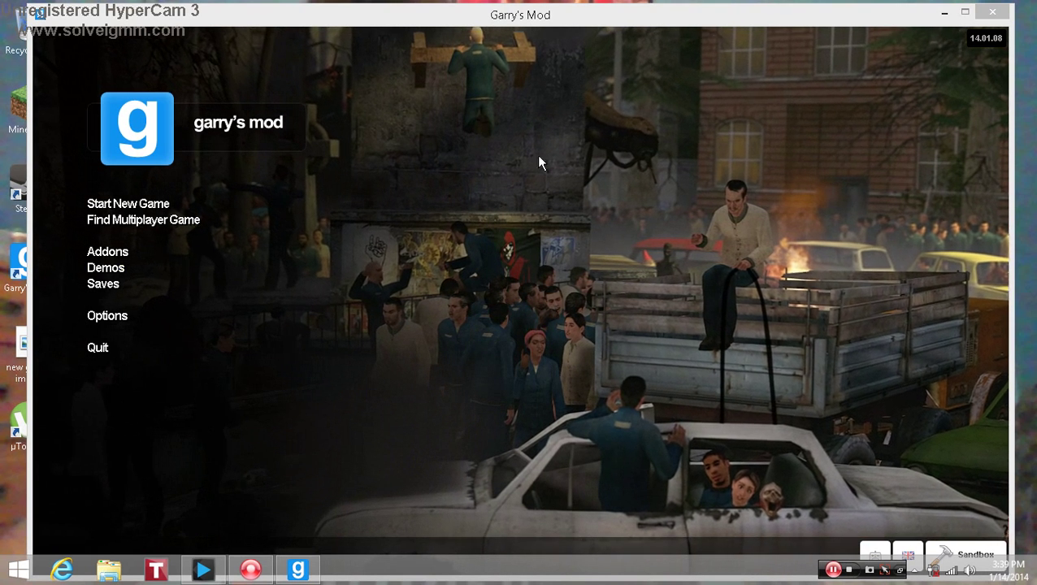
{"action": "left_click_drag", "start_coordinate": [574, 18], "coordinate": [568, 11]}
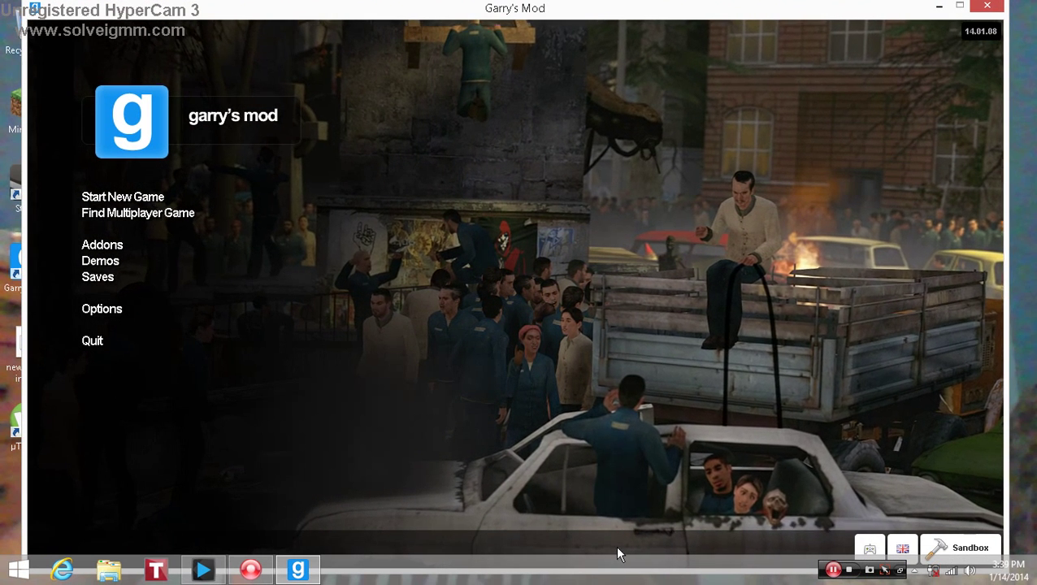
{"action": "left_click", "coordinate": [102, 311]}
{"action": "left_click", "coordinate": [497, 171]}
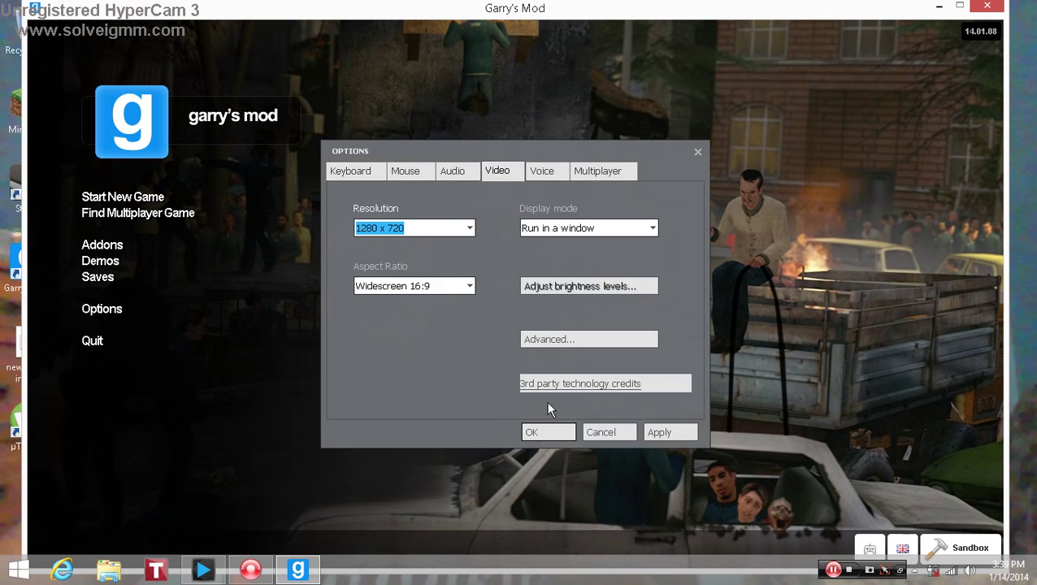
{"action": "left_click", "coordinate": [552, 348]}
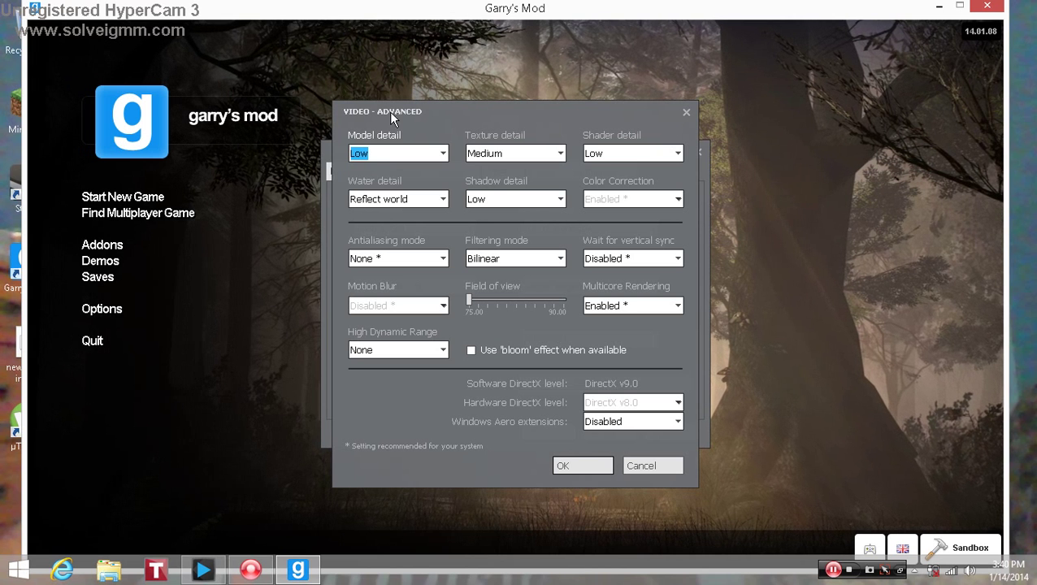
Set model detail to Low, texture detail to Medium and shader detail to Low in the advanced video settings.
{"action": "left_click", "coordinate": [407, 153]}
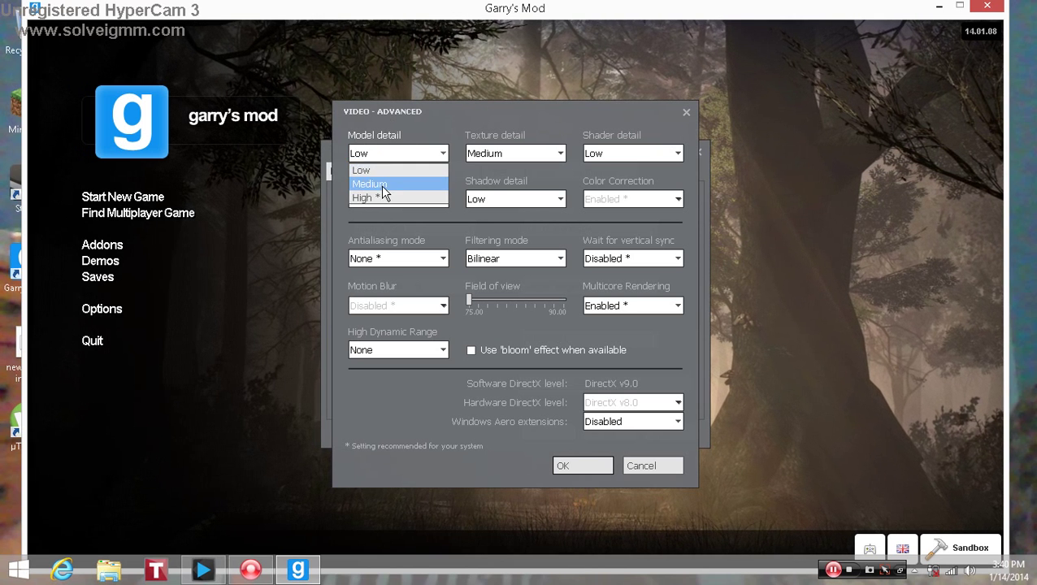
{"action": "left_click", "coordinate": [387, 172]}
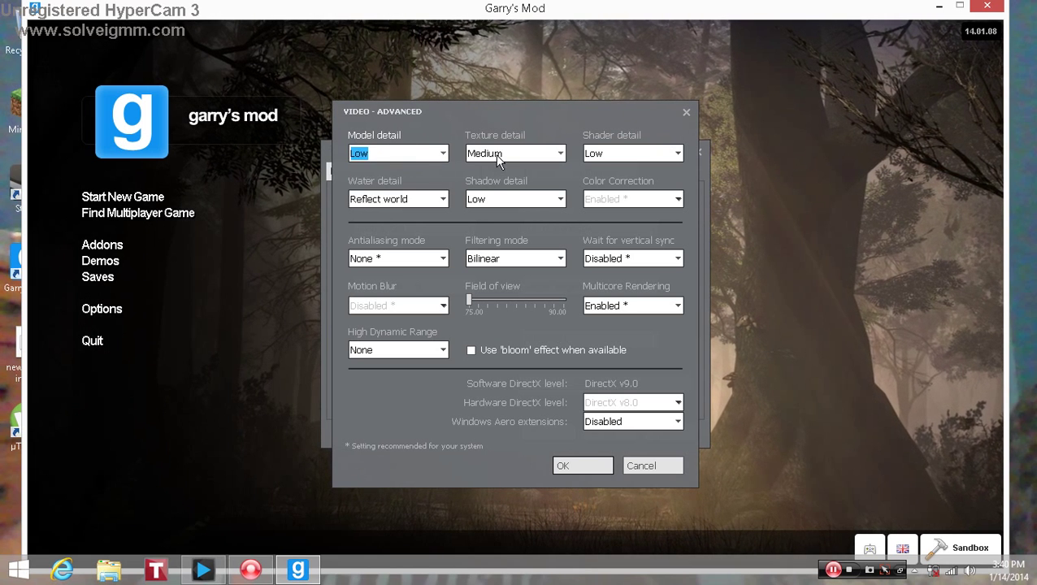
{"action": "left_click", "coordinate": [495, 153]}
{"action": "left_click", "coordinate": [495, 182]}
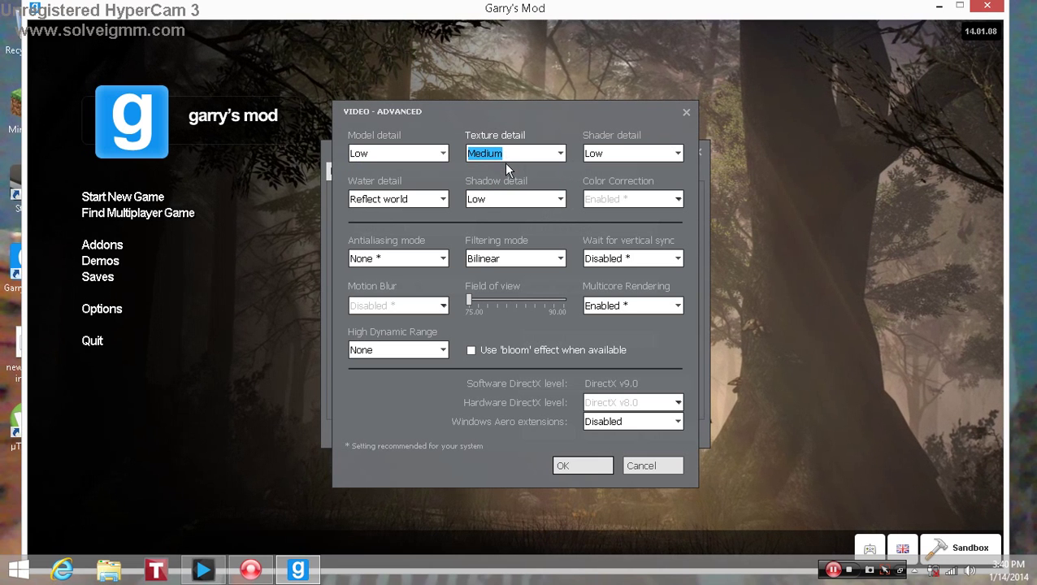
{"action": "left_click", "coordinate": [616, 152]}
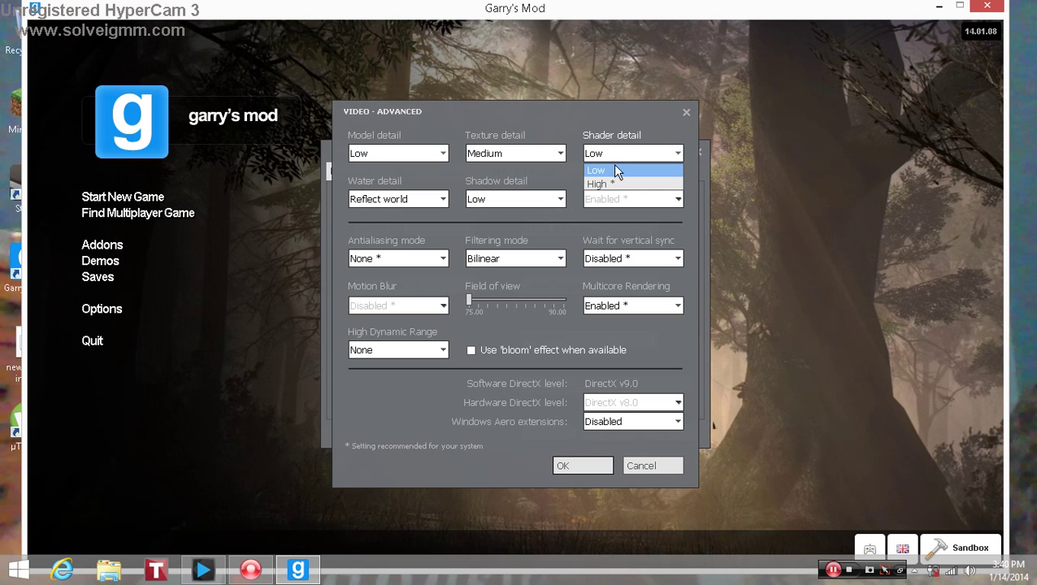
{"action": "left_click", "coordinate": [615, 170]}
Set water detail to Reflect world and shadow detail to Low.
{"action": "left_click", "coordinate": [418, 199]}
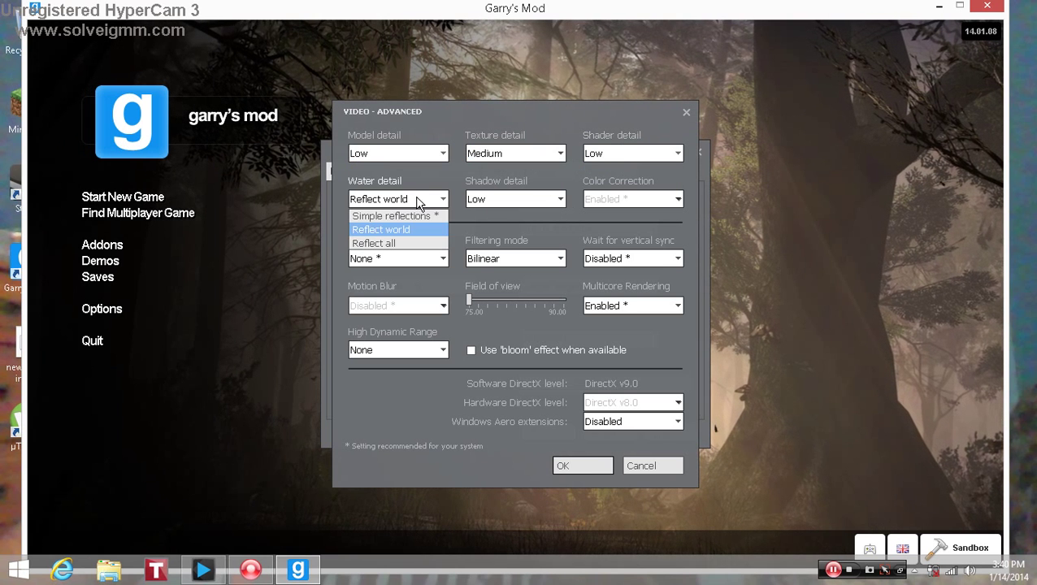
{"action": "left_click", "coordinate": [404, 233]}
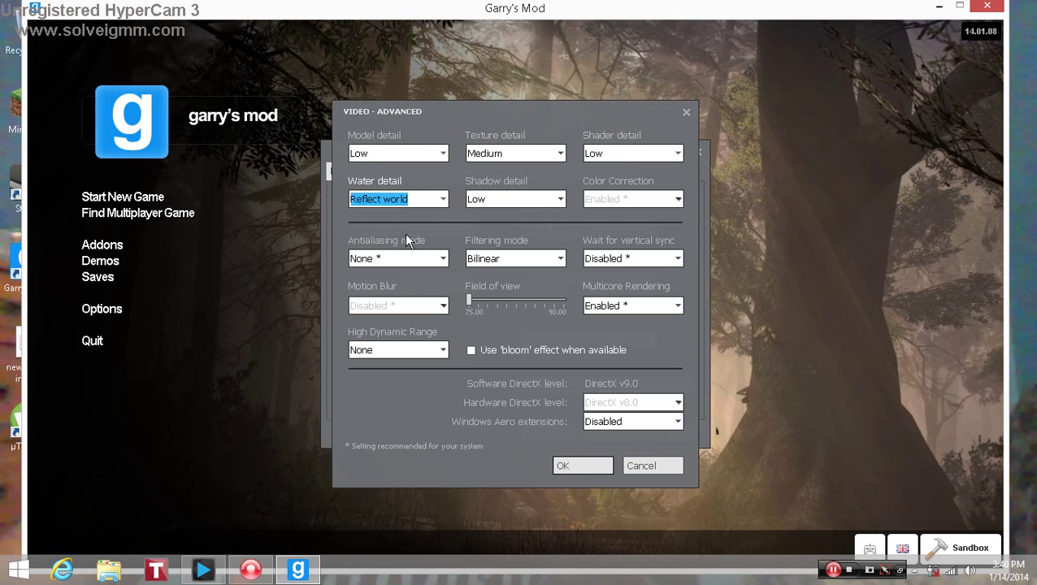
{"action": "left_click", "coordinate": [537, 204]}
{"action": "left_click", "coordinate": [519, 217]}
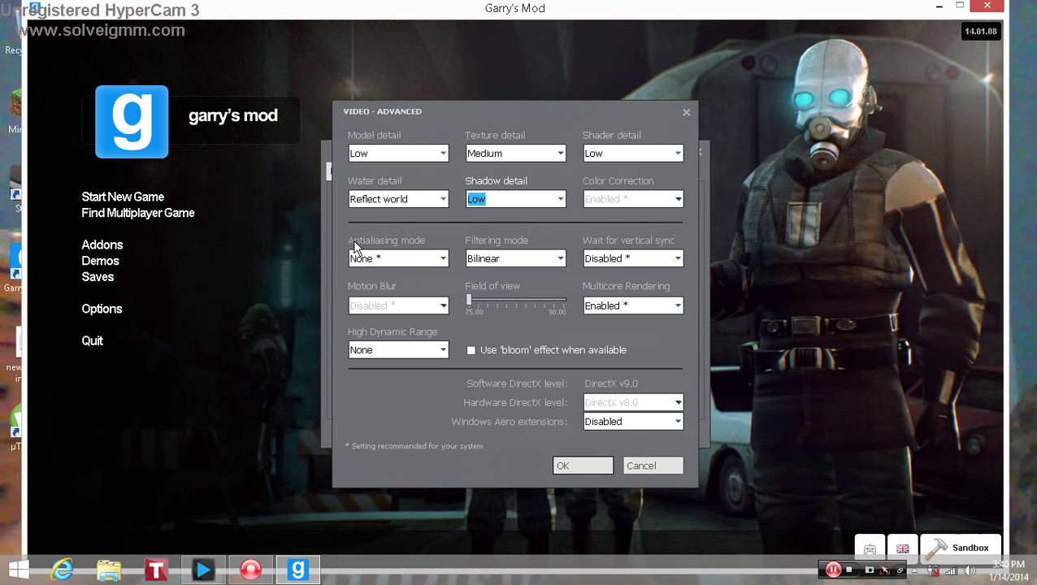
Set antialiasing to None, filtering mode to Bilinear and vertical sync to Disabled.
{"action": "left_click", "coordinate": [377, 260]}
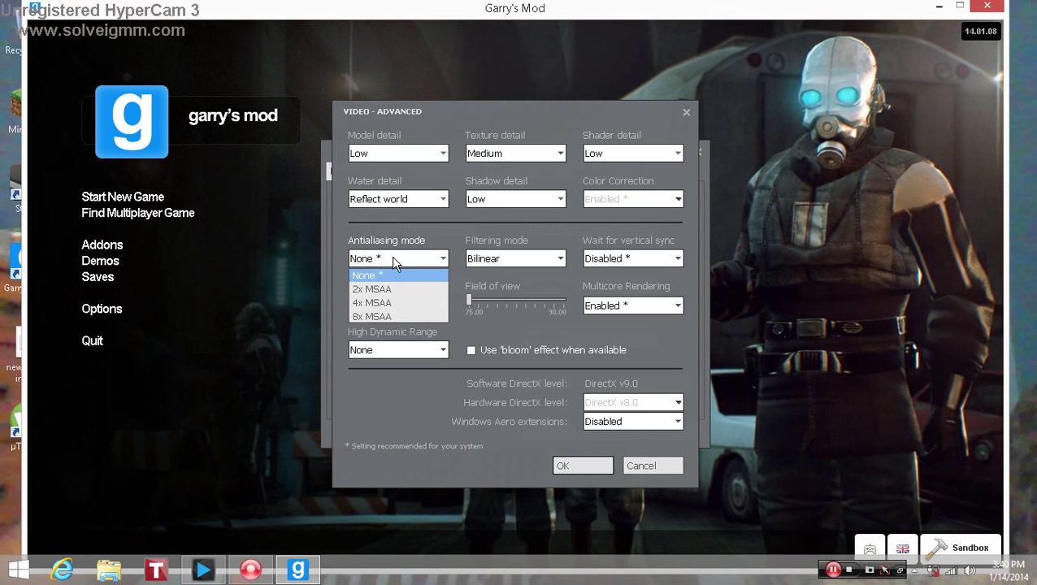
{"action": "left_click", "coordinate": [367, 260]}
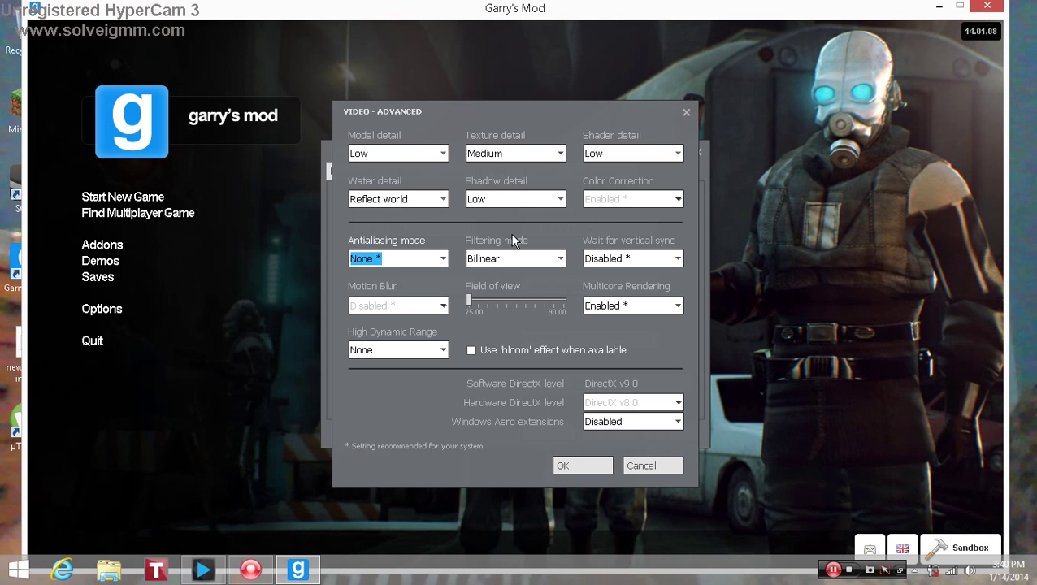
{"action": "left_click", "coordinate": [533, 263]}
{"action": "left_click", "coordinate": [518, 274]}
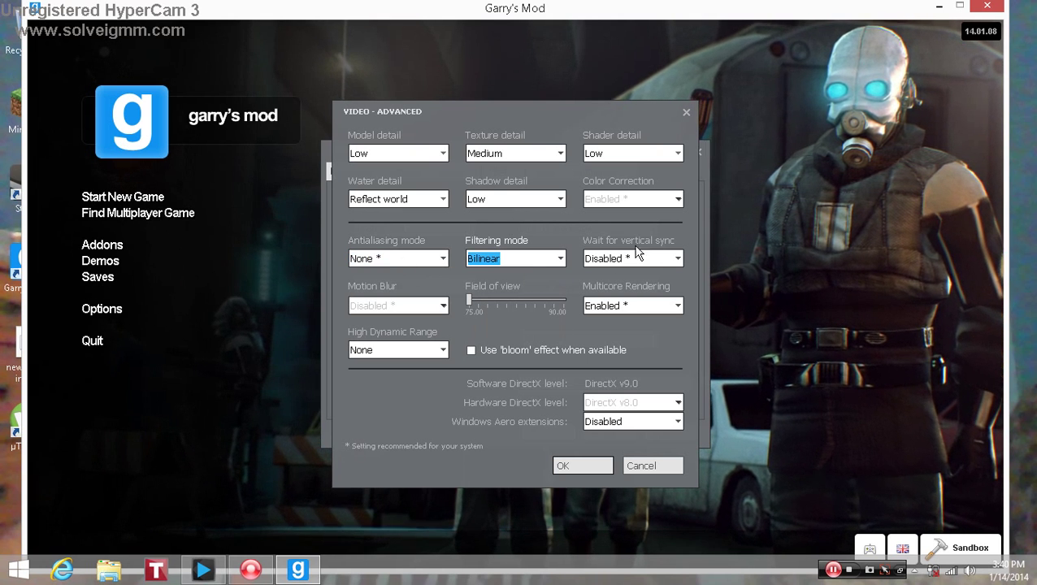
{"action": "left_click", "coordinate": [642, 264]}
{"action": "left_click", "coordinate": [634, 276]}
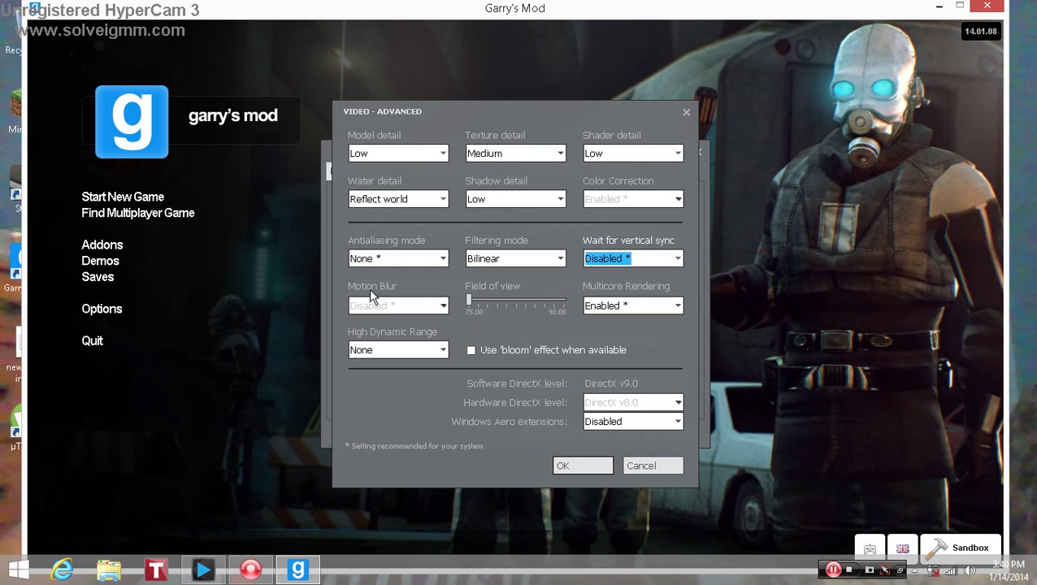
Go through the motion blur and multicore rendering settings, keeping motion blur Disabled and multicore rendering Enabled.
{"action": "left_click", "coordinate": [359, 305]}
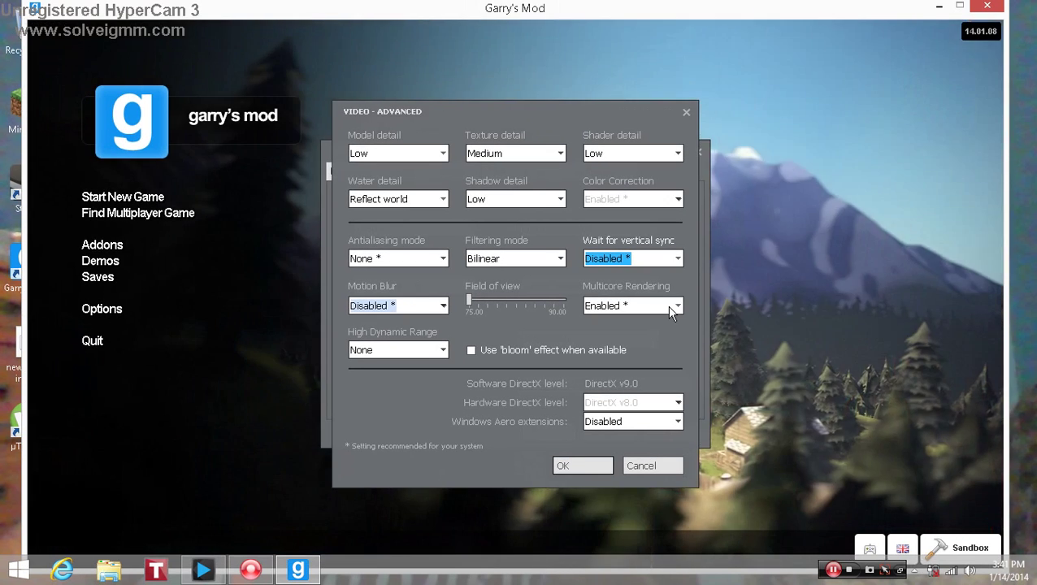
{"action": "left_click", "coordinate": [672, 309]}
{"action": "left_click", "coordinate": [673, 312]}
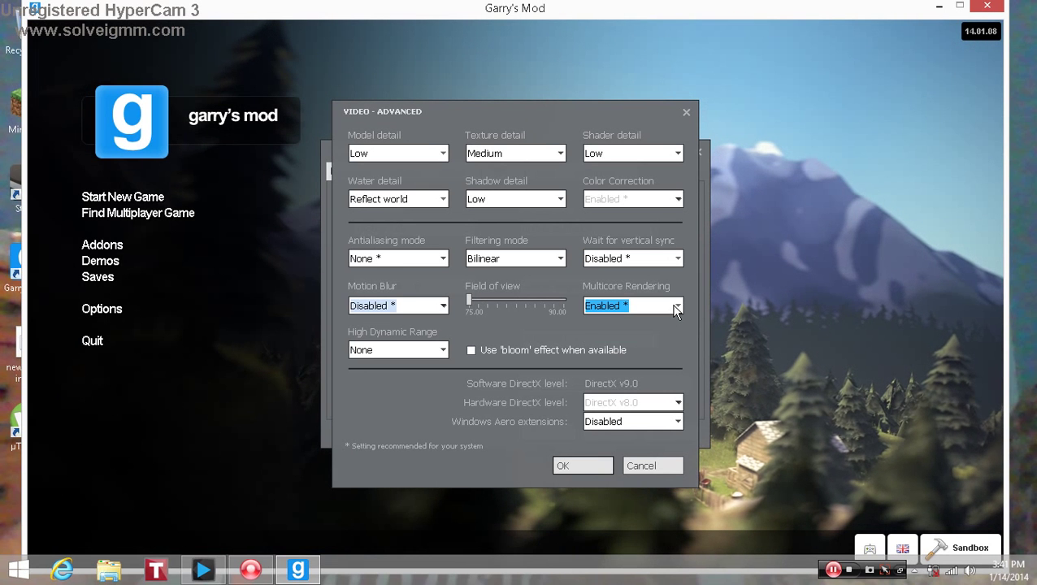
{"action": "left_click", "coordinate": [623, 308]}
{"action": "left_click", "coordinate": [629, 308]}
{"action": "left_click", "coordinate": [633, 311]}
{"action": "left_click", "coordinate": [636, 313]}
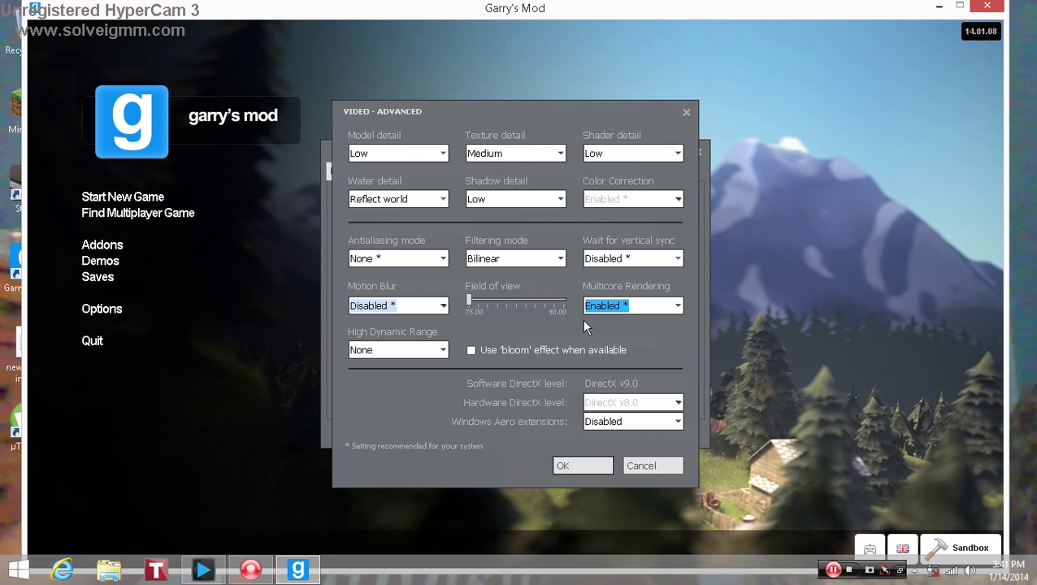
Set High Dynamic Range to None and accept the advanced video settings.
{"action": "left_click", "coordinate": [400, 352]}
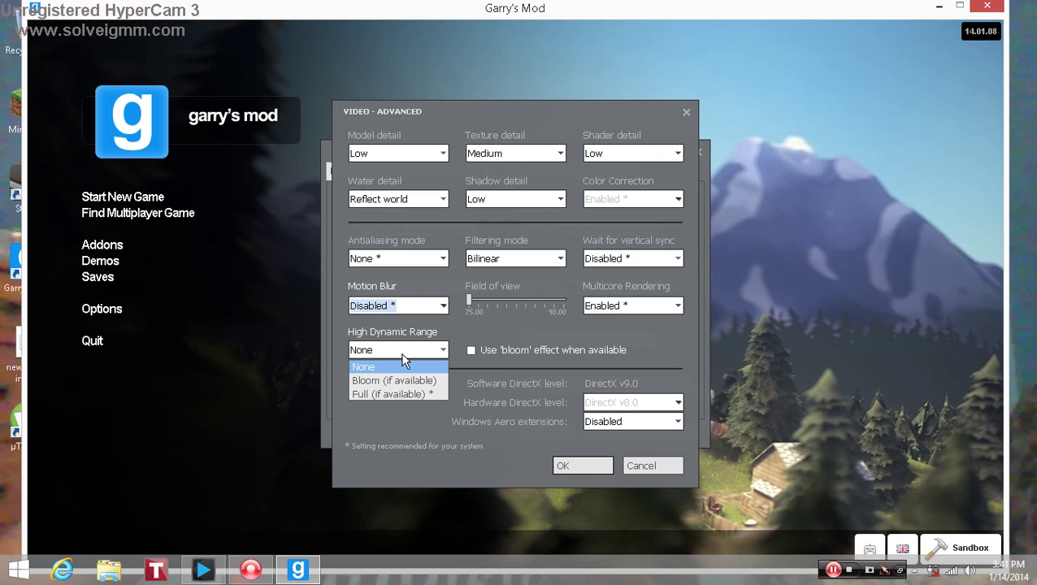
{"action": "left_click", "coordinate": [403, 367]}
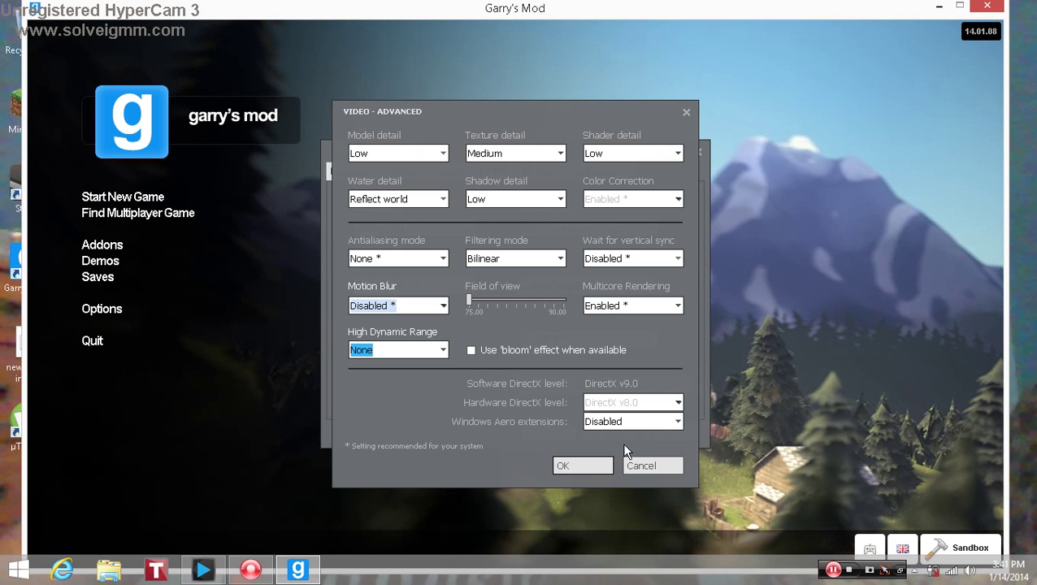
{"action": "left_click", "coordinate": [564, 468]}
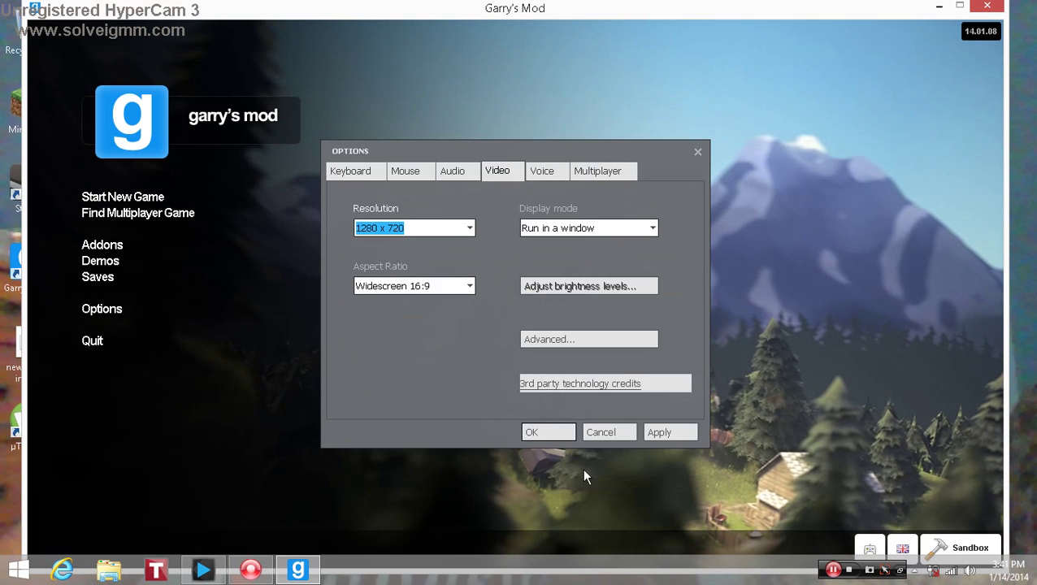
Choose the 1280 x 720 resolution, apply the video settings and close the options dialog.
{"action": "left_click", "coordinate": [407, 227]}
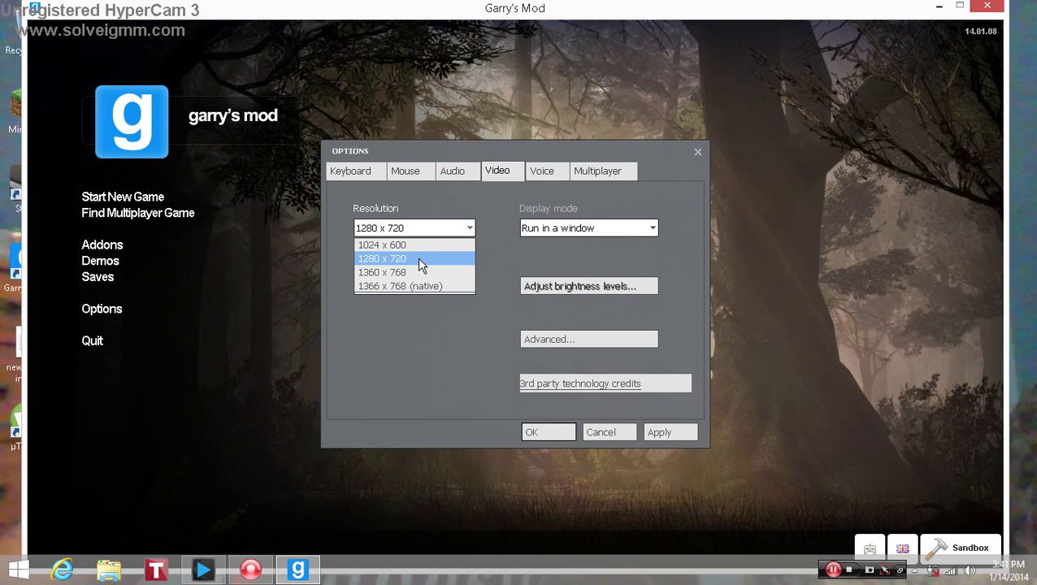
{"action": "left_click", "coordinate": [417, 258]}
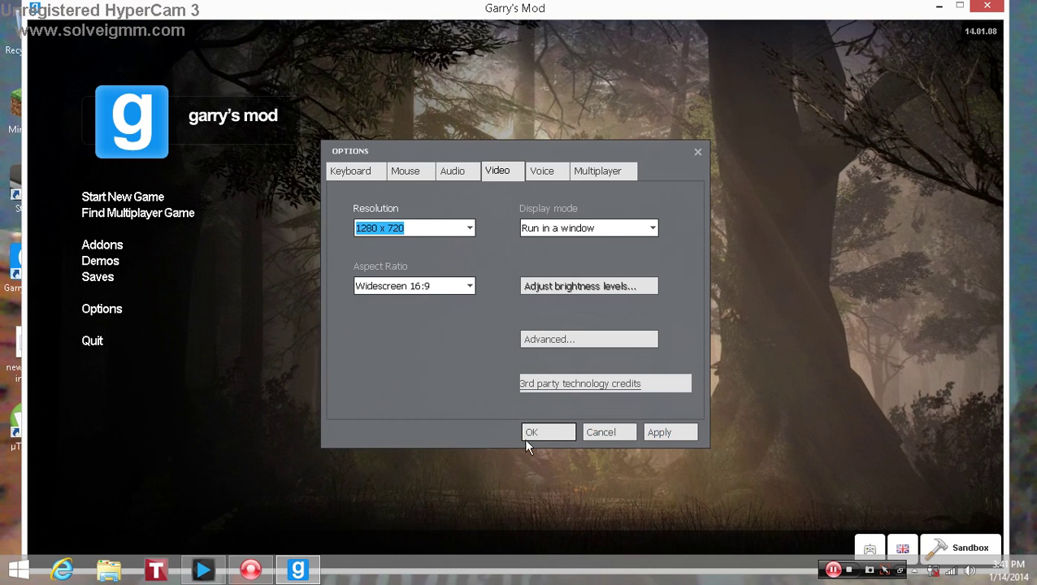
{"action": "left_click", "coordinate": [648, 432]}
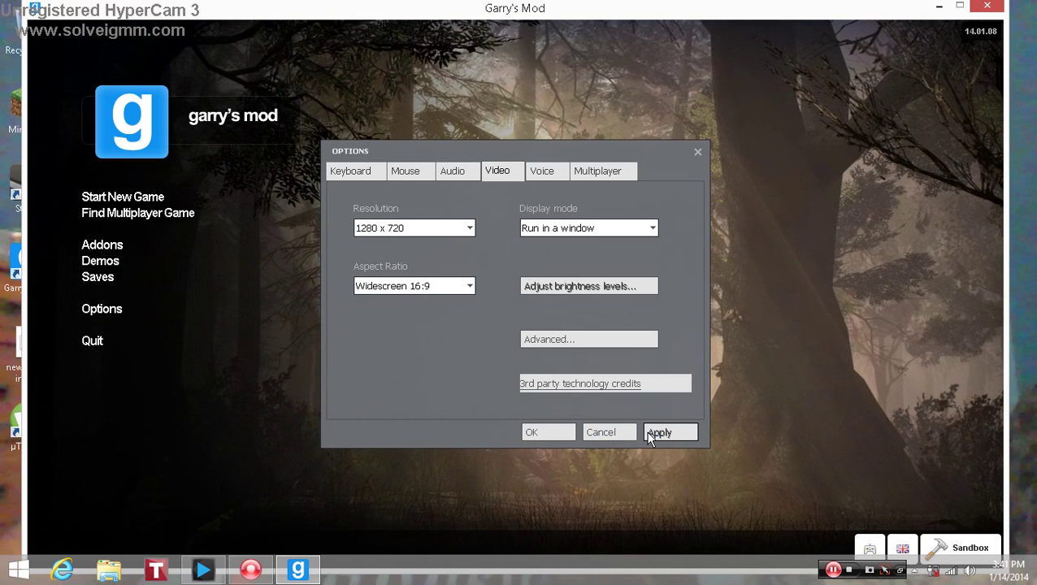
{"action": "left_click", "coordinate": [544, 434]}
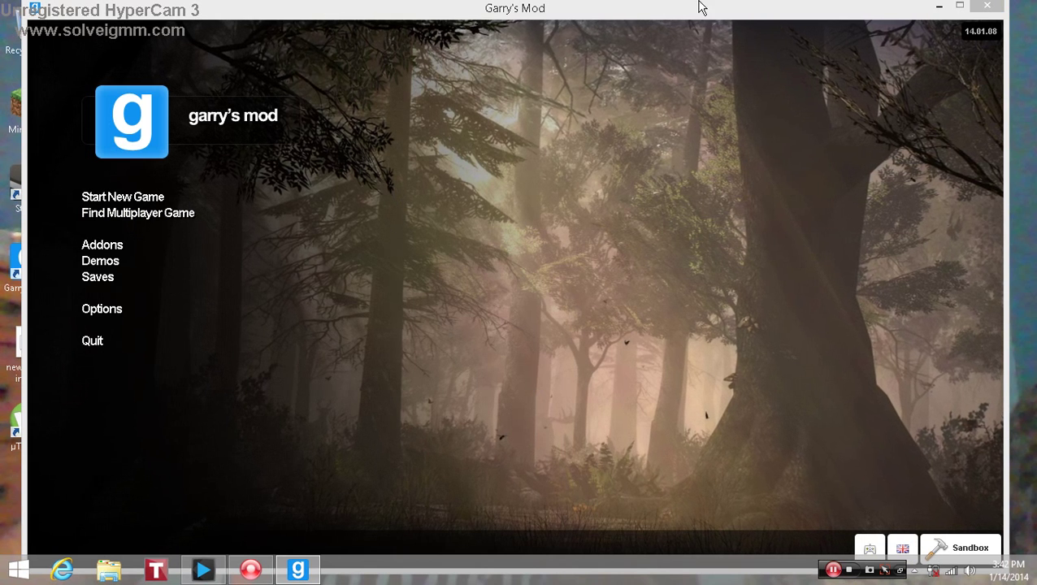
Minimize the game window to show the desktop, and restore Garry's Mod.
{"action": "left_click", "coordinate": [941, 7]}
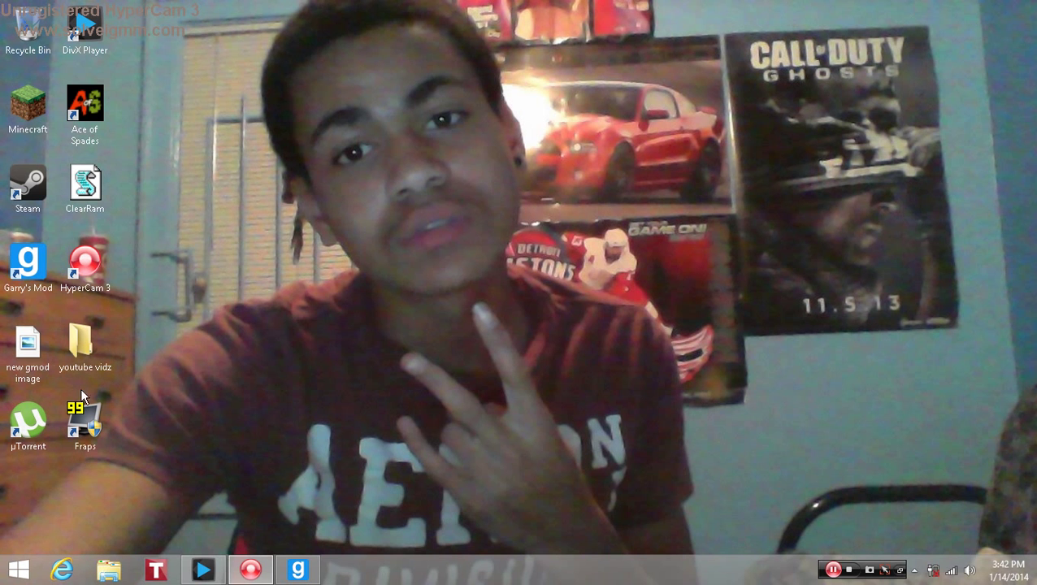
{"action": "left_click", "coordinate": [299, 570]}
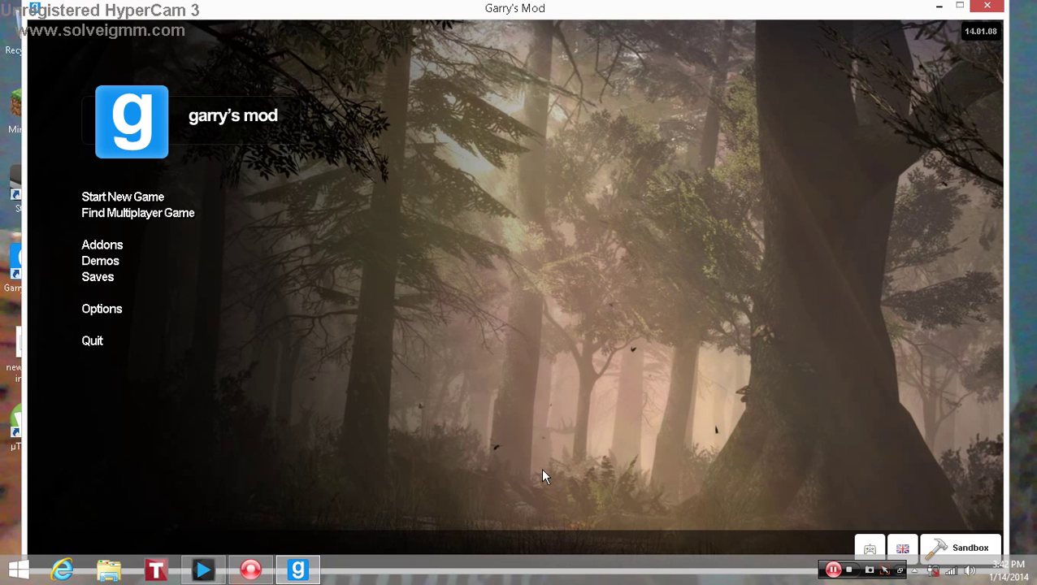